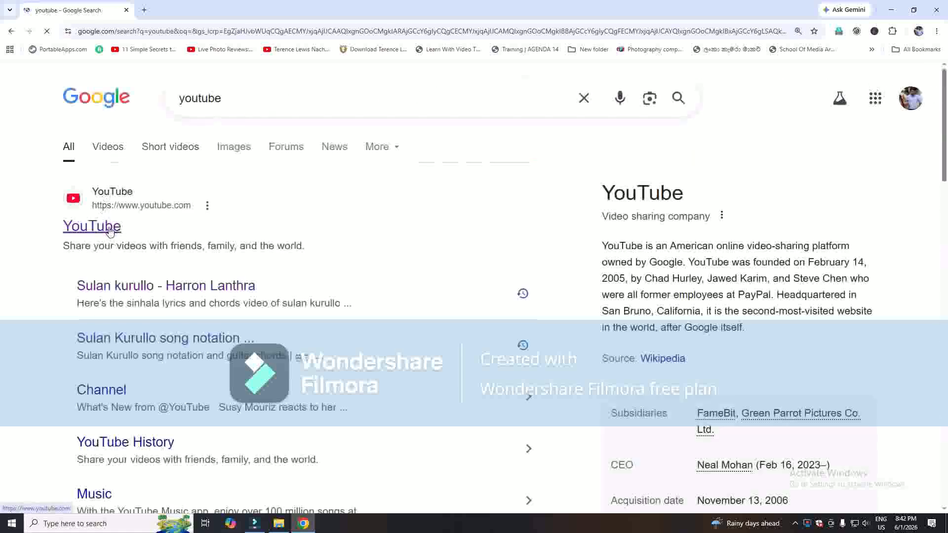
Open YouTube from the search results and go to the channel's YouTube Studio dashboard
{"action": "left_click", "coordinate": [109, 232]}
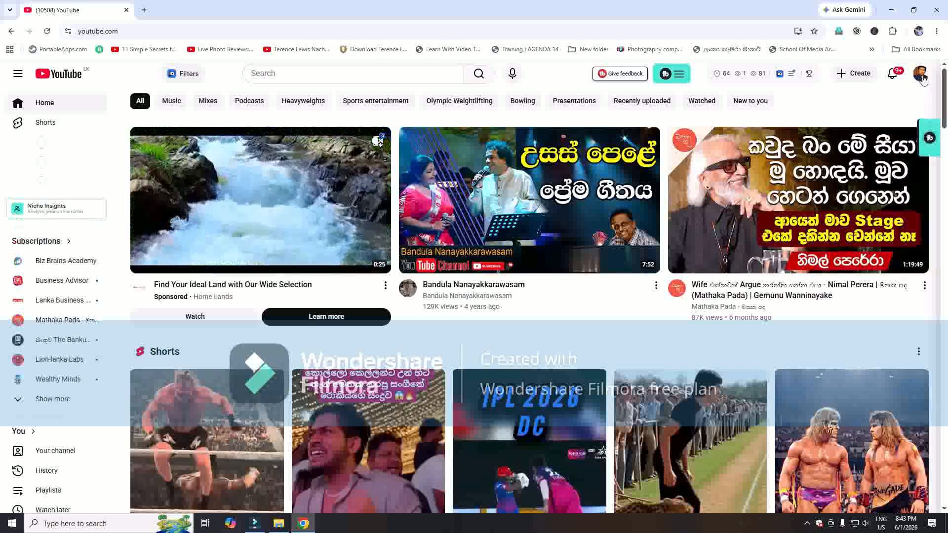
{"action": "left_click", "coordinate": [921, 75]}
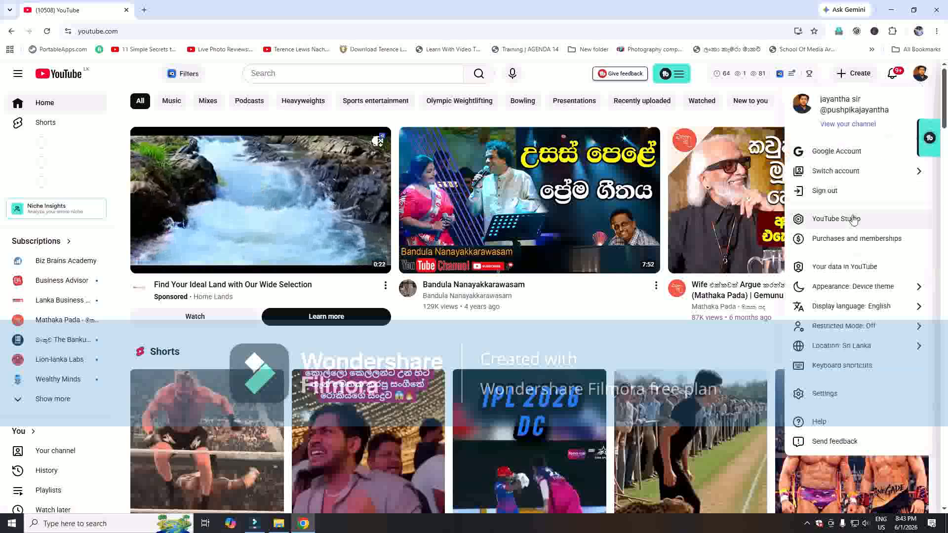
{"action": "left_click", "coordinate": [854, 220]}
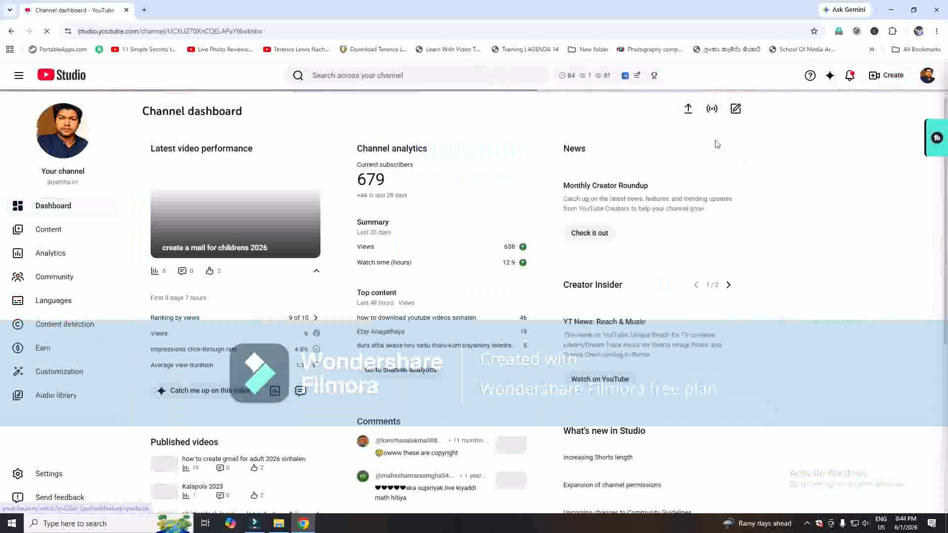
Upload the video "How To Create A Shutterstock Contributer Account In Sinhala" from the for youtube > uploadxed > create a shutterstock contributer account folder
{"action": "left_click", "coordinate": [689, 110]}
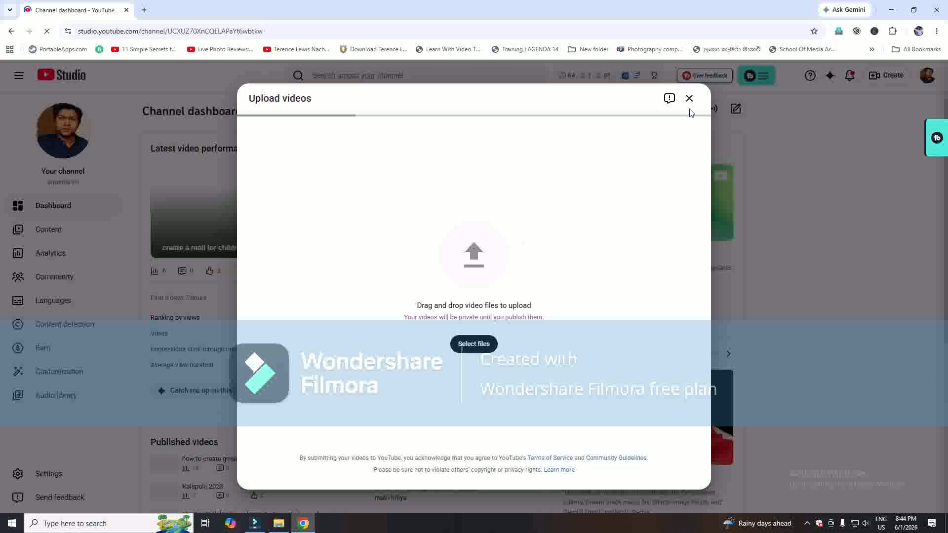
{"action": "left_click", "coordinate": [474, 344]}
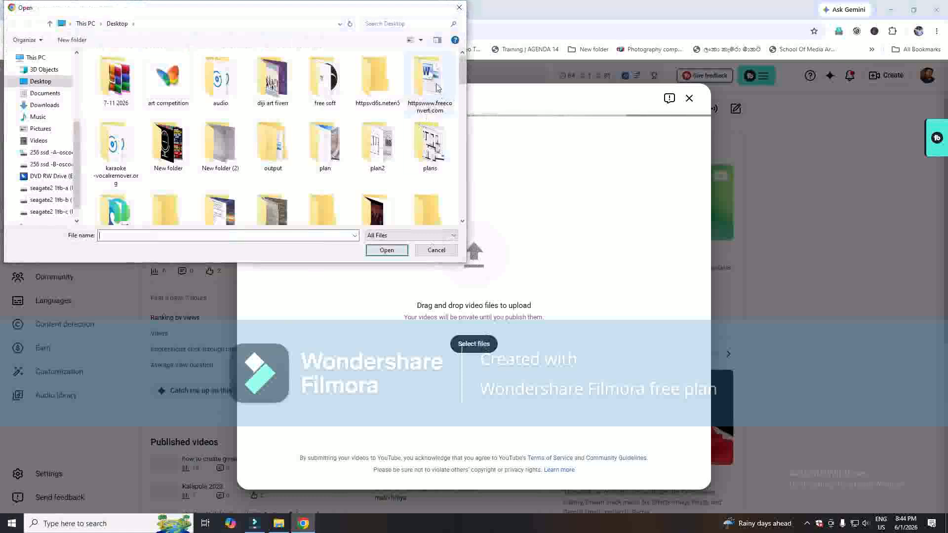
{"action": "left_click_drag", "start_coordinate": [463, 75], "coordinate": [463, 118]}
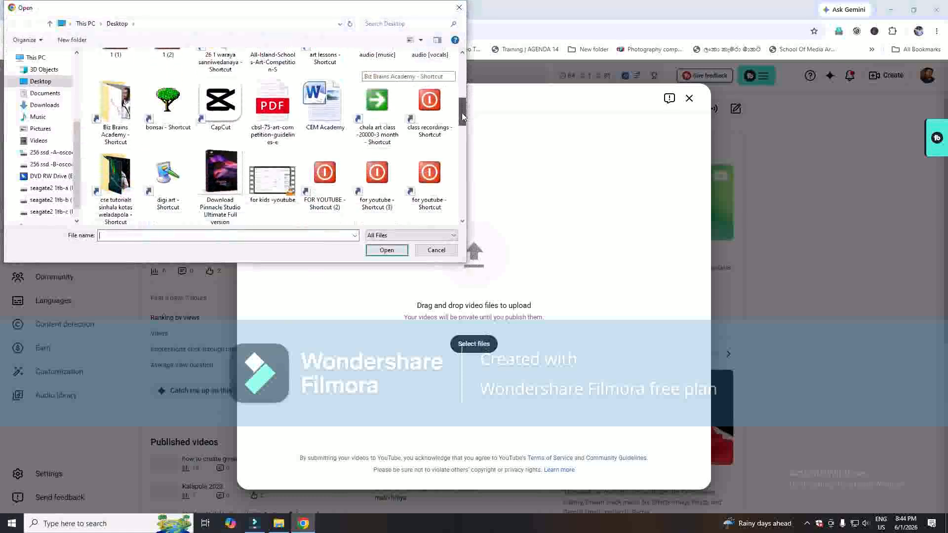
{"action": "left_click", "coordinate": [419, 170]}
{"action": "double_click", "coordinate": [436, 205]}
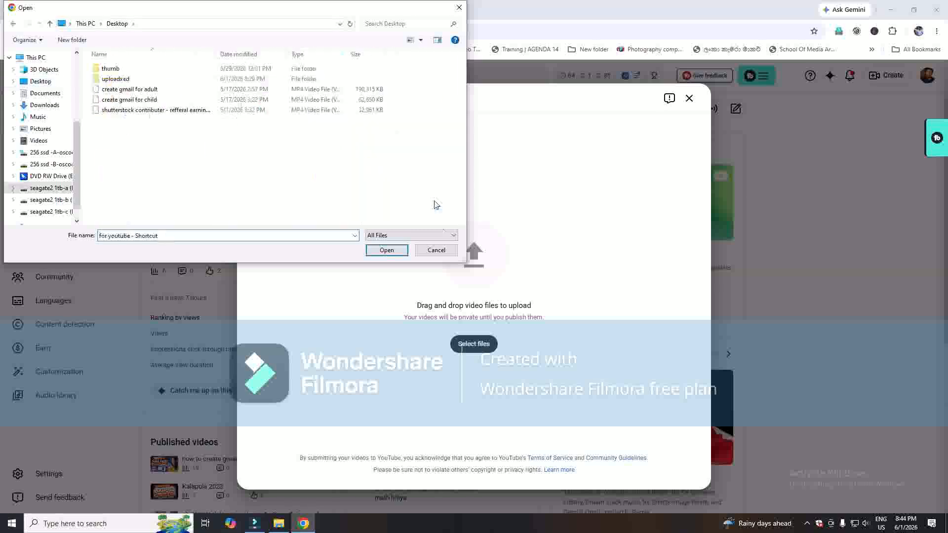
{"action": "double_click", "coordinate": [123, 81]}
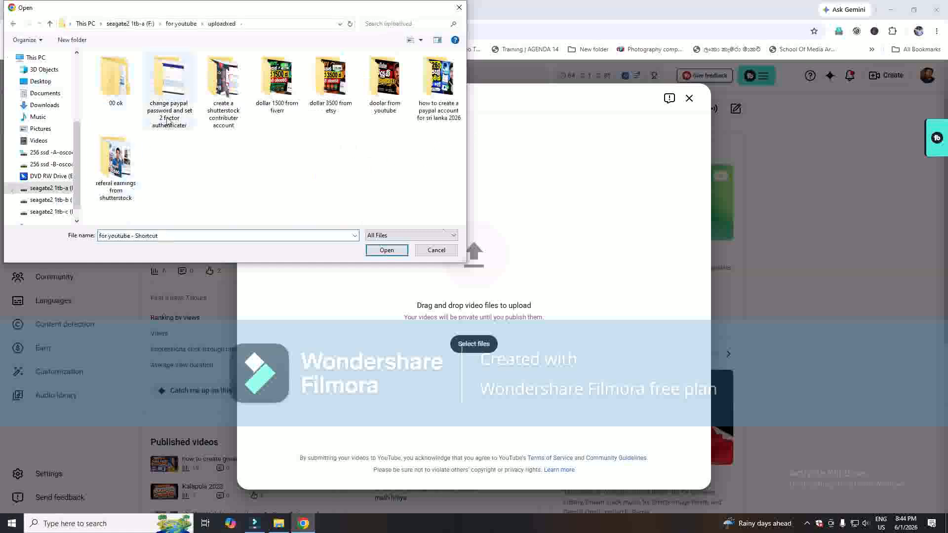
{"action": "double_click", "coordinate": [227, 95]}
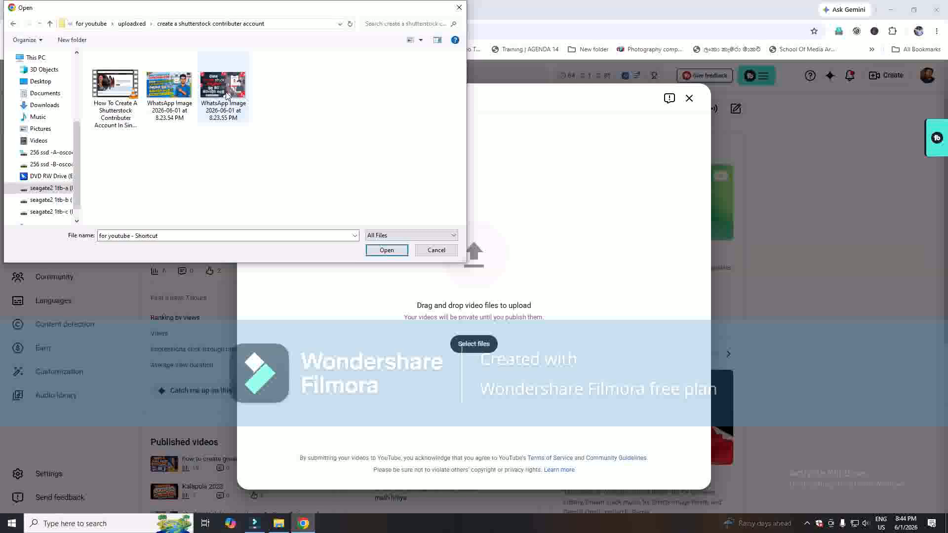
{"action": "left_click", "coordinate": [119, 94]}
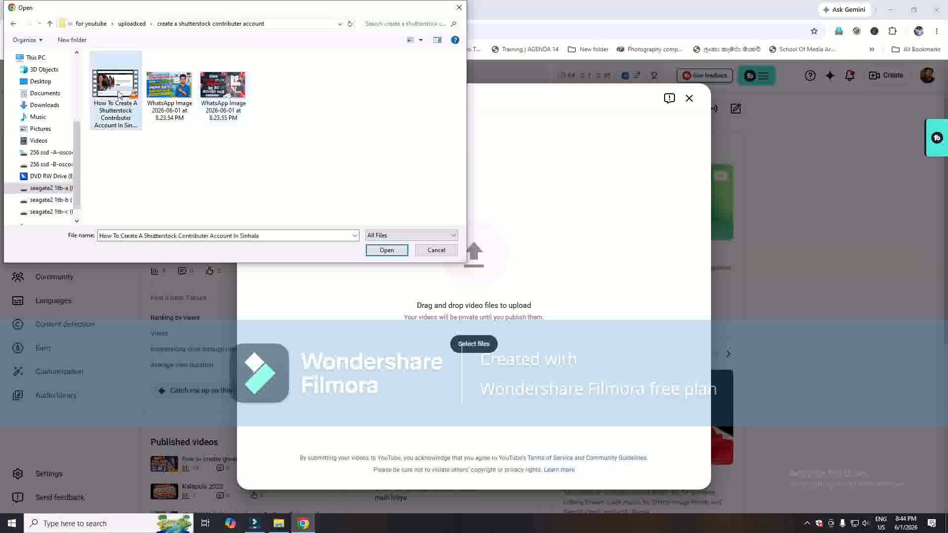
{"action": "left_click", "coordinate": [387, 251]}
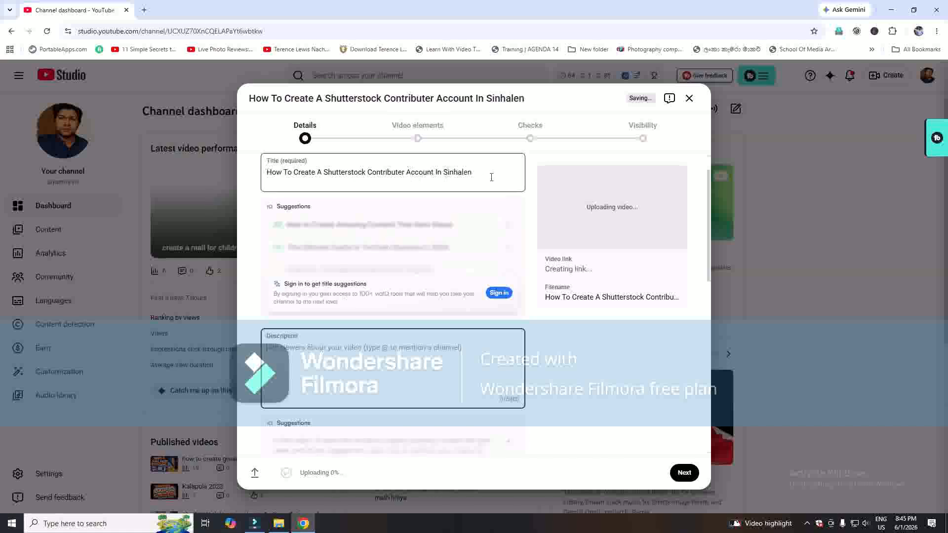
Set the title to "How To Create A Shutterstock Contributer Account In Sinhala" and copy it into the description
{"action": "left_click_drag", "start_coordinate": [491, 176], "coordinate": [212, 192]}
{"action": "key", "text": "ctrl+c"}
{"action": "left_click", "coordinate": [316, 355]}
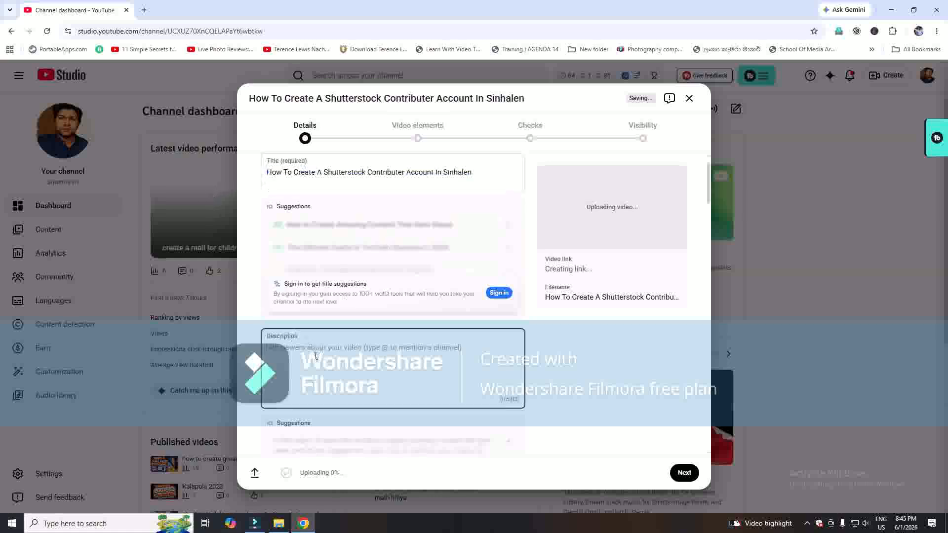
{"action": "key", "text": "ctrl+v"}
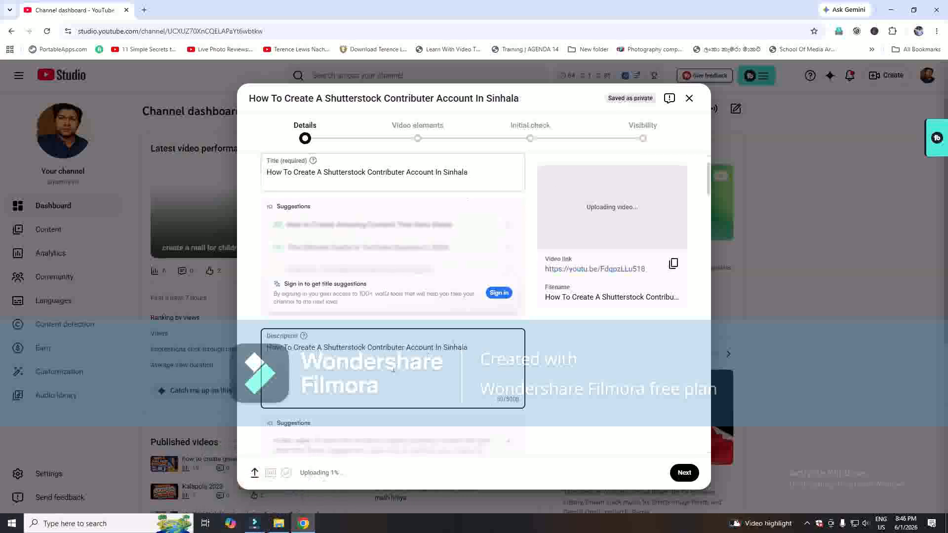
Replace the description with a Sinhala introduction to creating a Shutterstock contributer account, followed by the submit.shutterstock.com referral link
{"action": "key", "text": "BackSpace"}
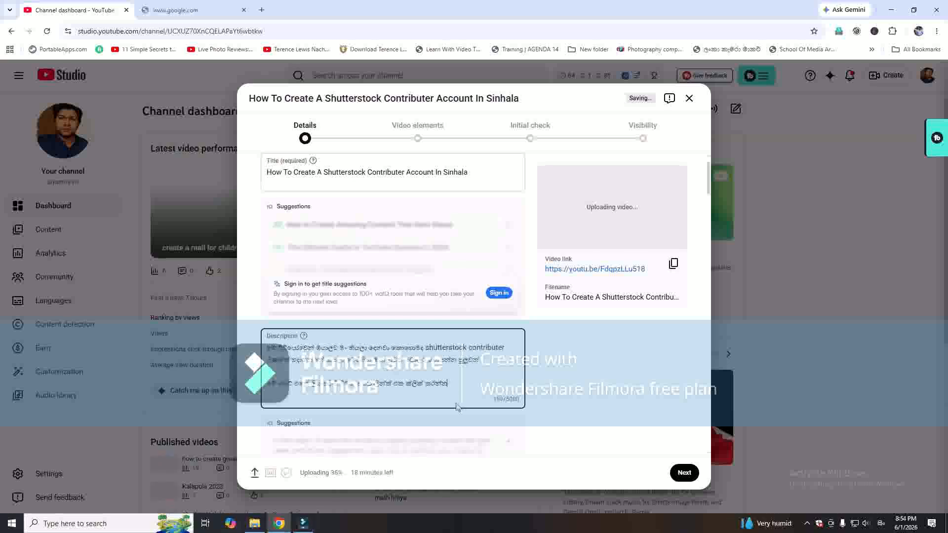
{"action": "key", "text": "Return"}
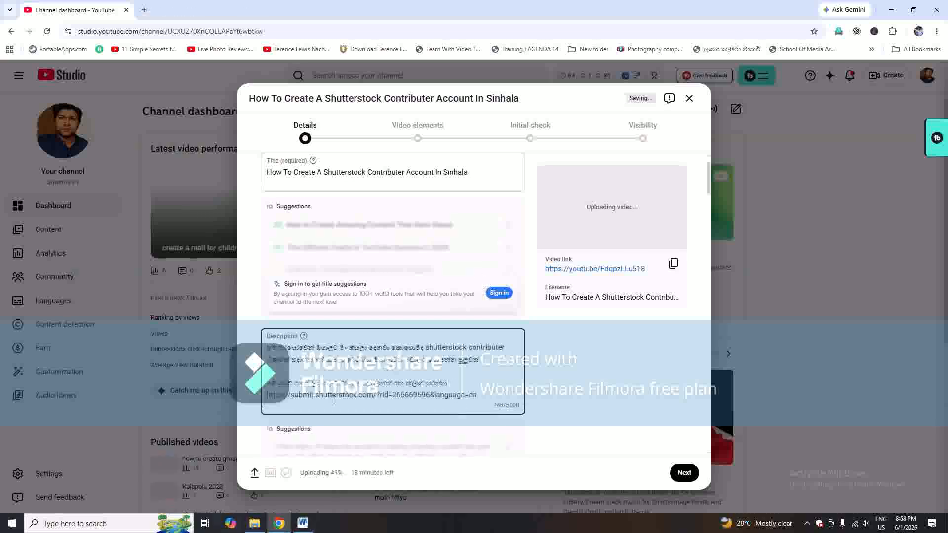
{"action": "scroll", "coordinate": [433, 376], "scroll_direction": "down", "scroll_amount": 2}
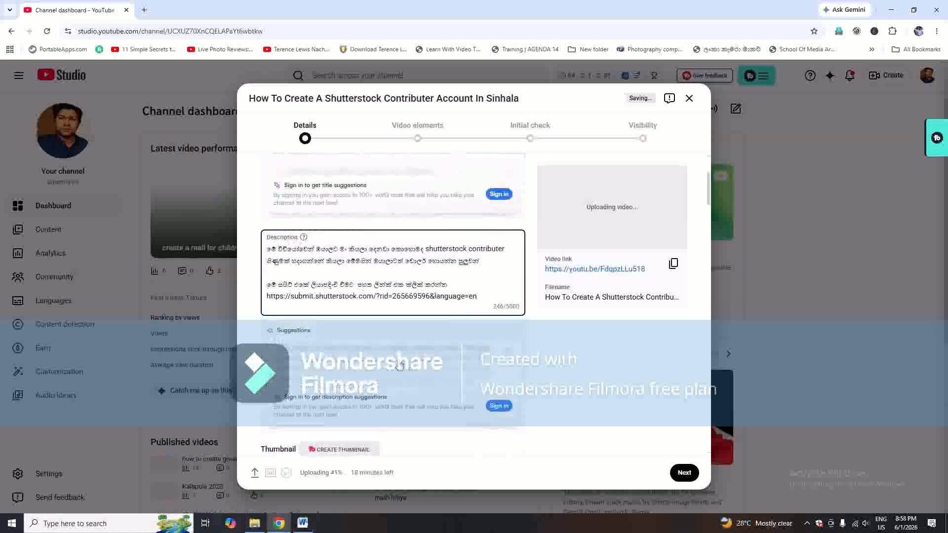
{"action": "scroll", "coordinate": [390, 348], "scroll_direction": "down", "scroll_amount": 3}
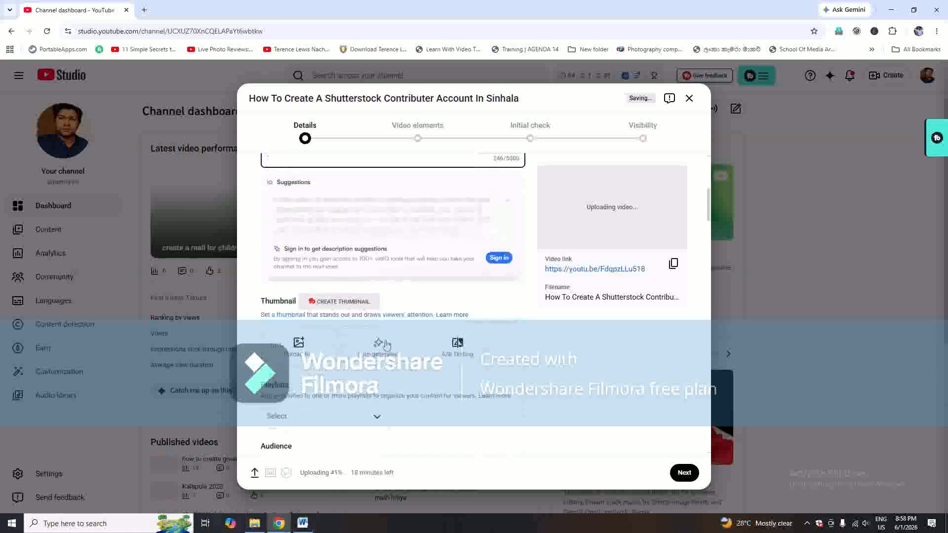
{"action": "left_click", "coordinate": [299, 348]}
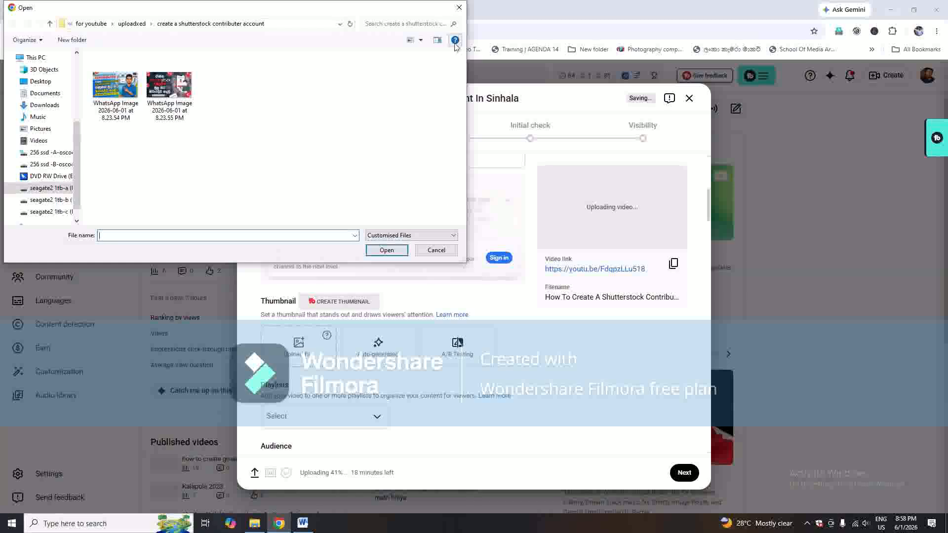
{"action": "left_click", "coordinate": [459, 7]}
{"action": "scroll", "coordinate": [451, 335], "scroll_direction": "up", "scroll_amount": 3}
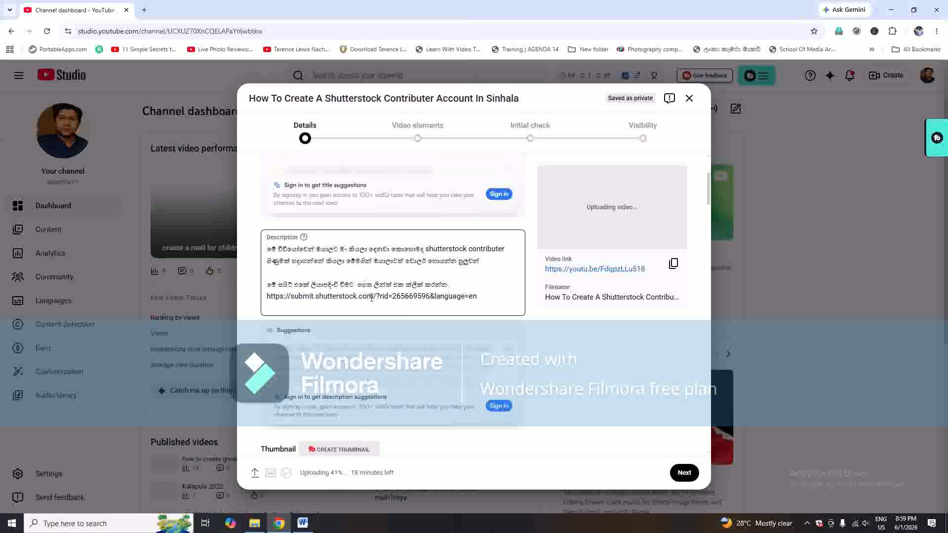
Upload the image "WhatsApp Image 2026-06-01 at 8.23.55 PM" as the video's custom thumbnail
{"action": "scroll", "coordinate": [381, 298], "scroll_direction": "down", "scroll_amount": 3}
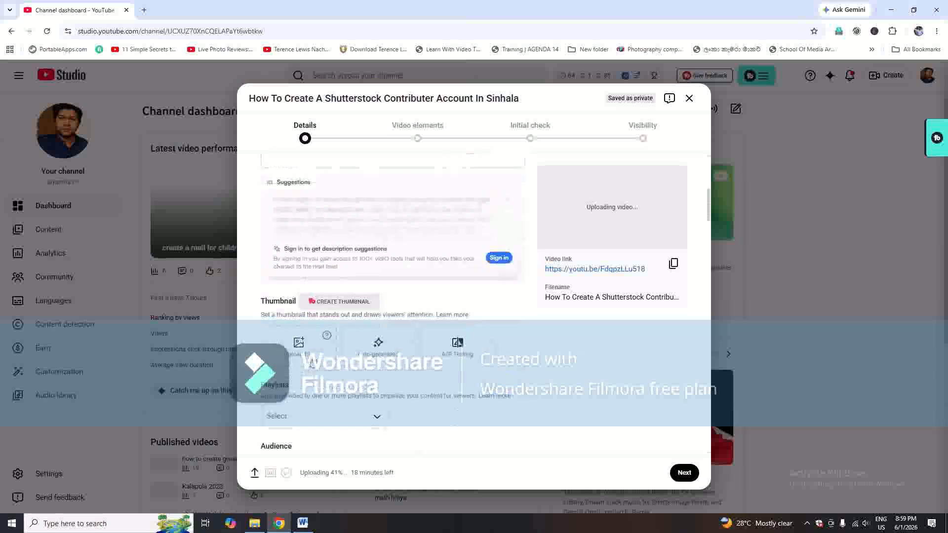
{"action": "left_click", "coordinate": [306, 354]}
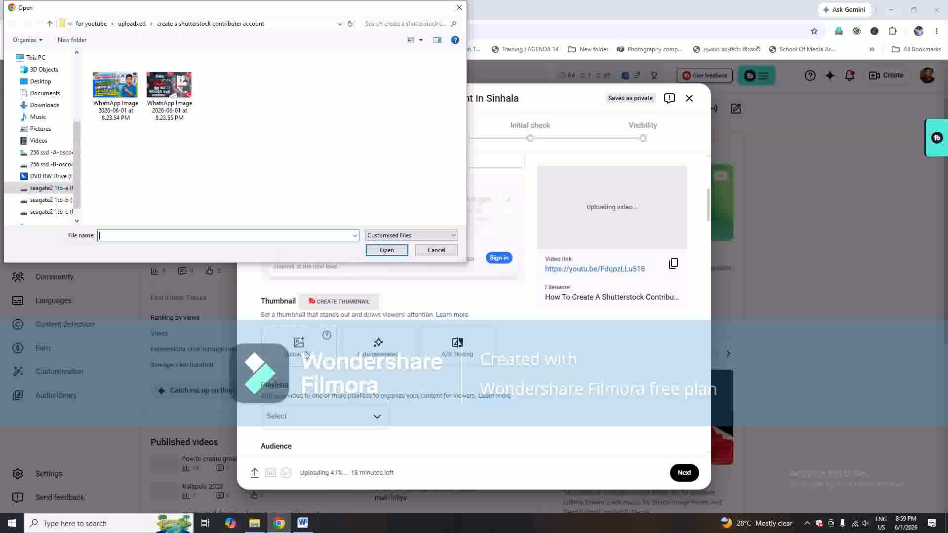
{"action": "left_click", "coordinate": [171, 88]}
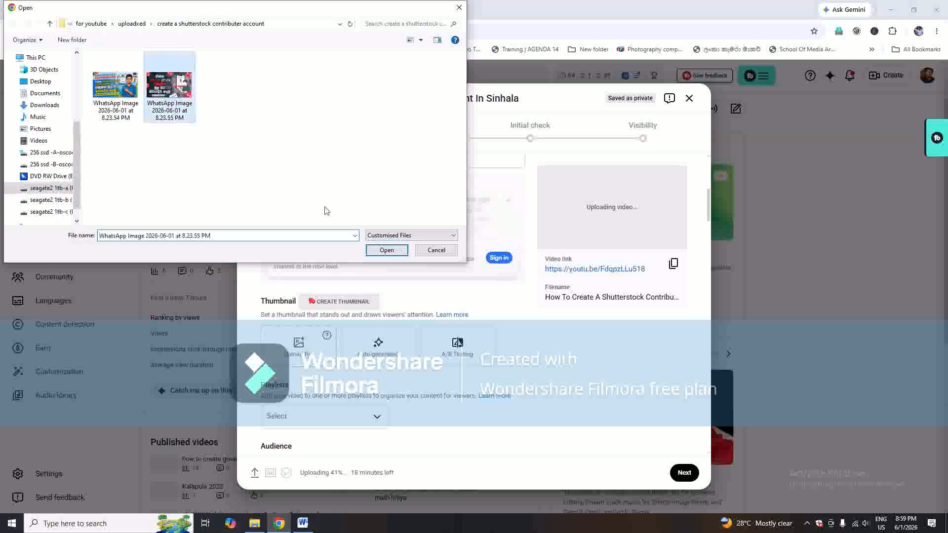
{"action": "left_click", "coordinate": [387, 250]}
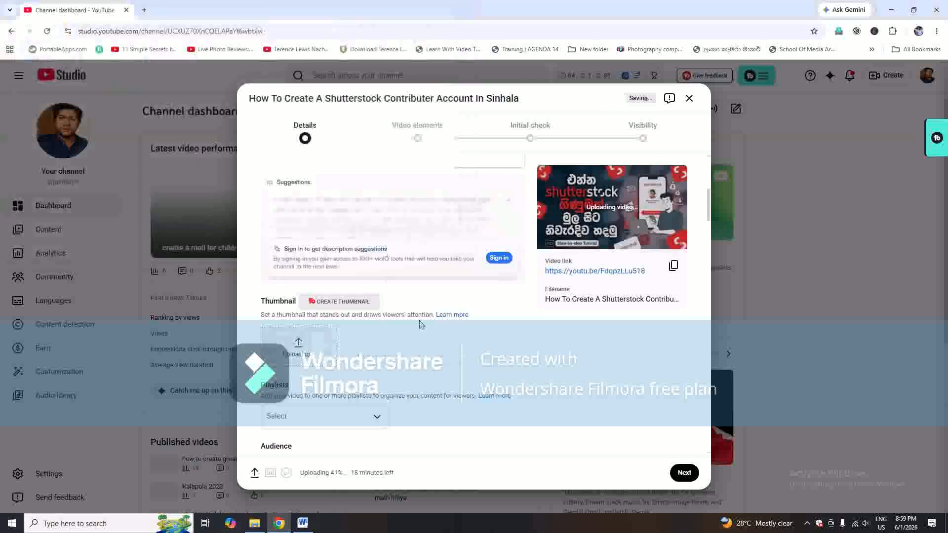
Set the video's audience to "No, it's not made for kids"
{"action": "scroll", "coordinate": [421, 324], "scroll_direction": "down", "scroll_amount": 2}
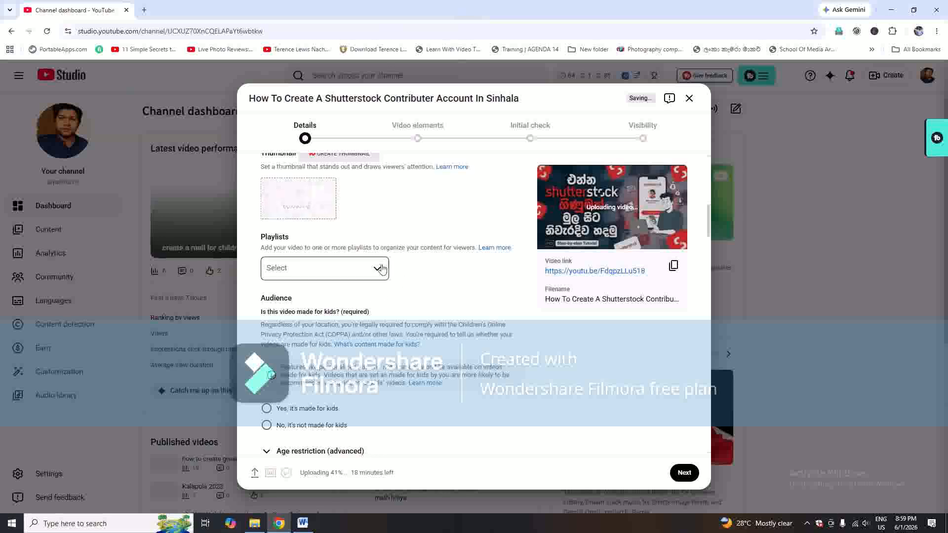
{"action": "scroll", "coordinate": [420, 273], "scroll_direction": "down", "scroll_amount": 2}
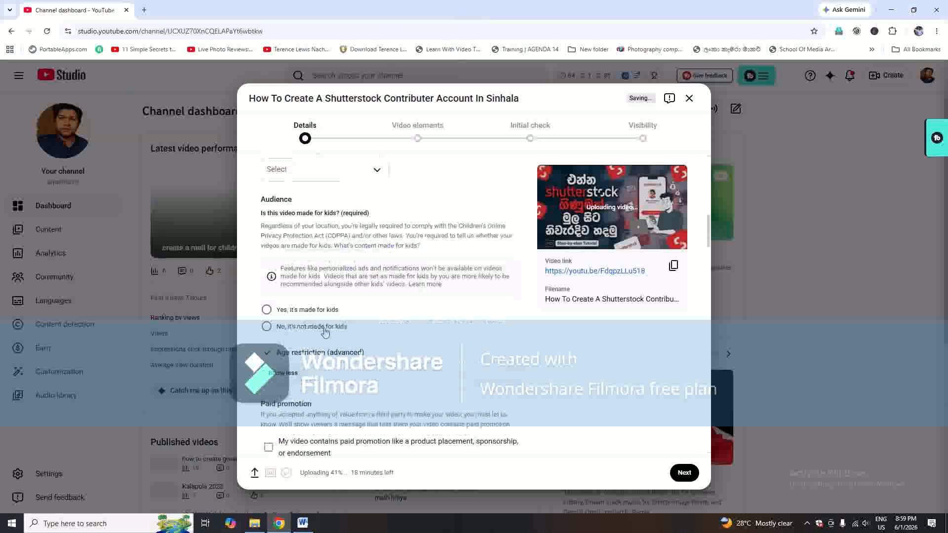
{"action": "left_click", "coordinate": [325, 331]}
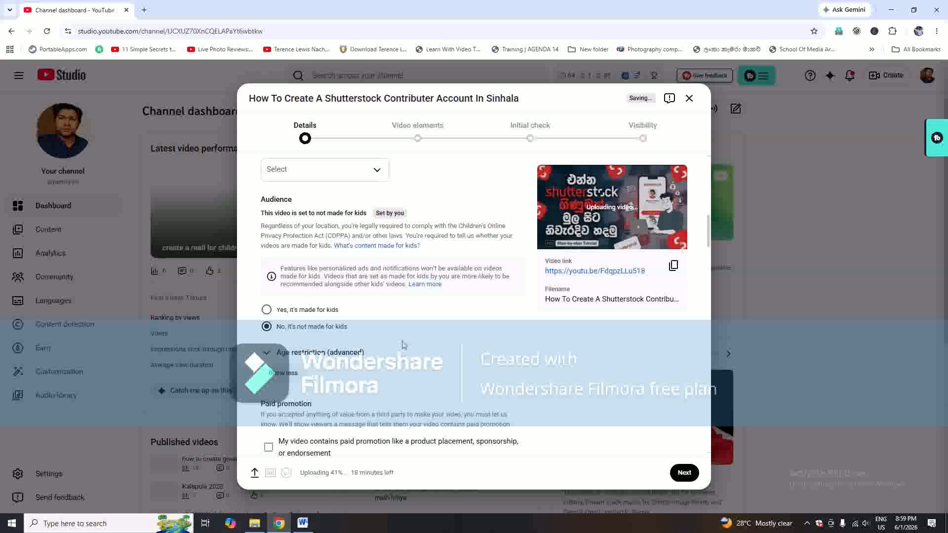
Delete all of the video's prefilled tags
{"action": "scroll", "coordinate": [403, 345], "scroll_direction": "down", "scroll_amount": 3}
{"action": "scroll", "coordinate": [403, 343], "scroll_direction": "down", "scroll_amount": 3}
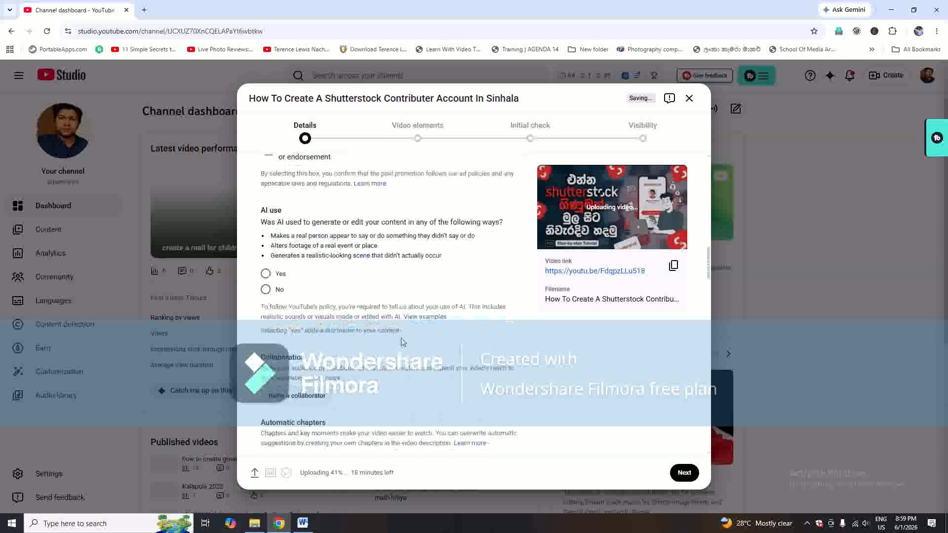
{"action": "scroll", "coordinate": [331, 329], "scroll_direction": "down", "scroll_amount": 3}
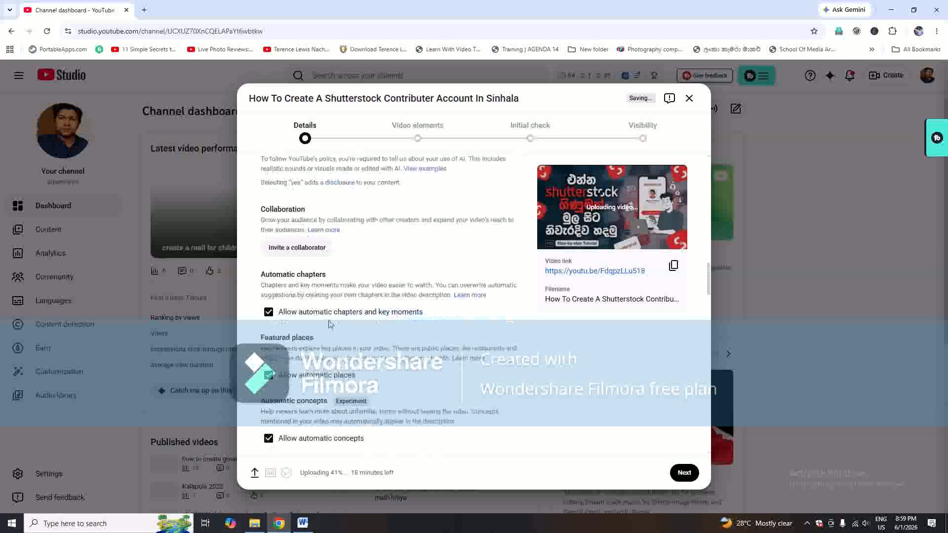
{"action": "scroll", "coordinate": [330, 324], "scroll_direction": "down", "scroll_amount": 3}
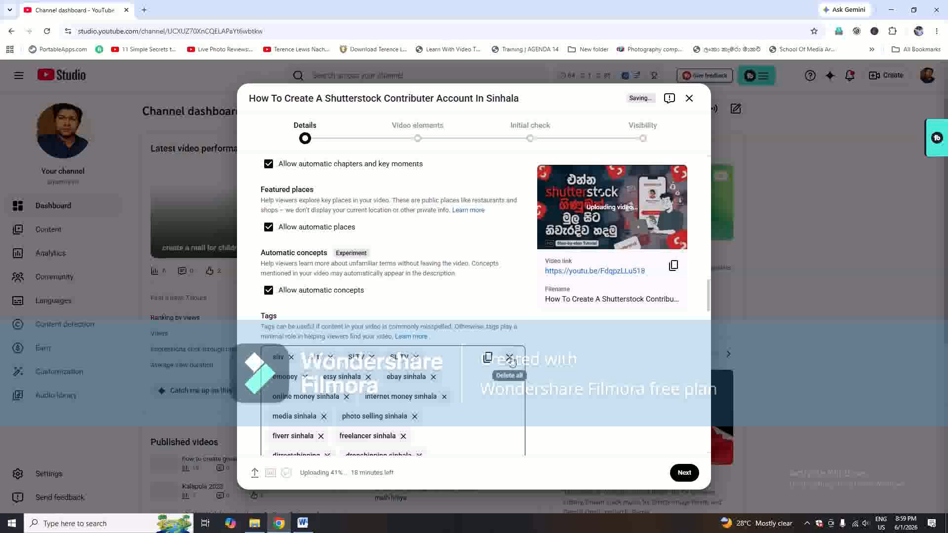
{"action": "scroll", "coordinate": [467, 338], "scroll_direction": "down", "scroll_amount": 1}
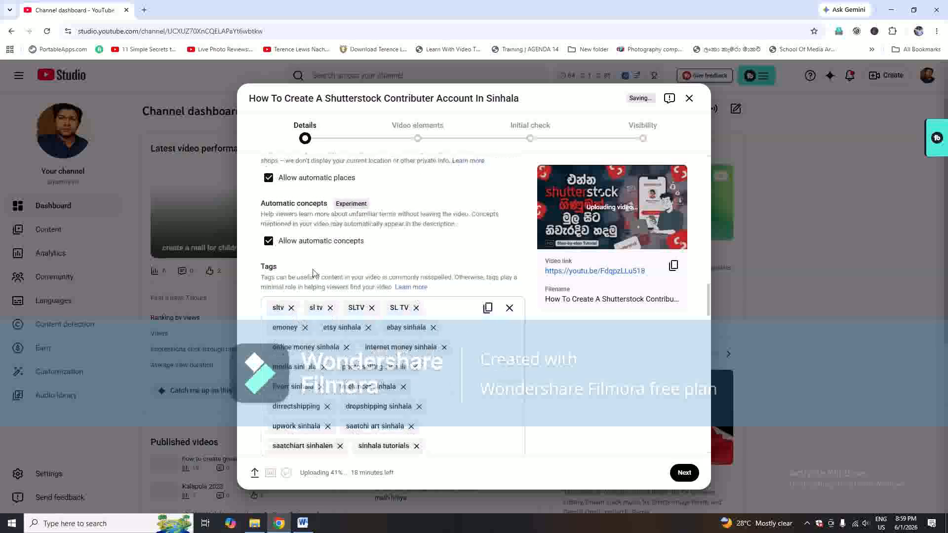
{"action": "left_click", "coordinate": [509, 307]}
Add video tags including "shutterstock contributer", "how to create shutterstock account", "how to create shutterstock sinhala", "photos selling", "dollar hoyamu" and "earn dollars"
{"action": "left_click", "coordinate": [344, 307]}
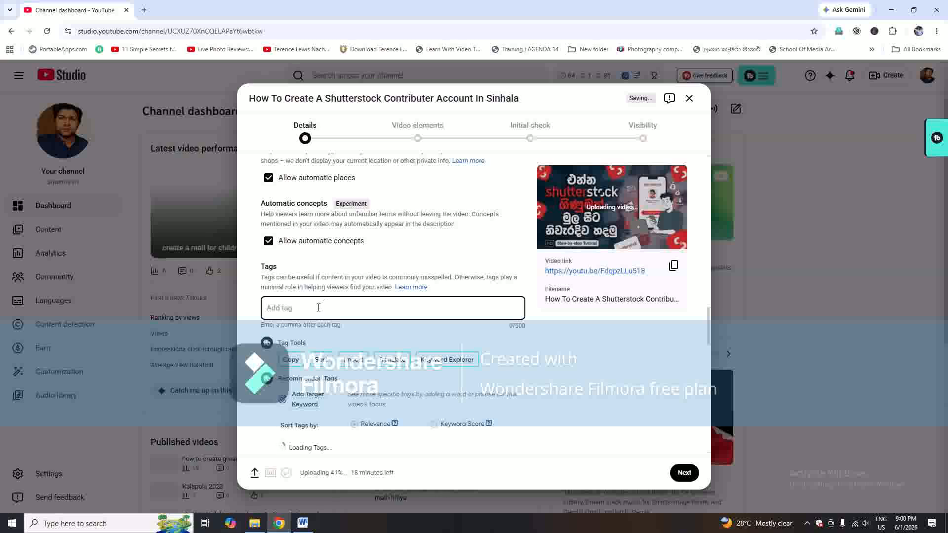
{"action": "type", "text": "shutterstock contributer"}
{"action": "key", "text": "Return"}
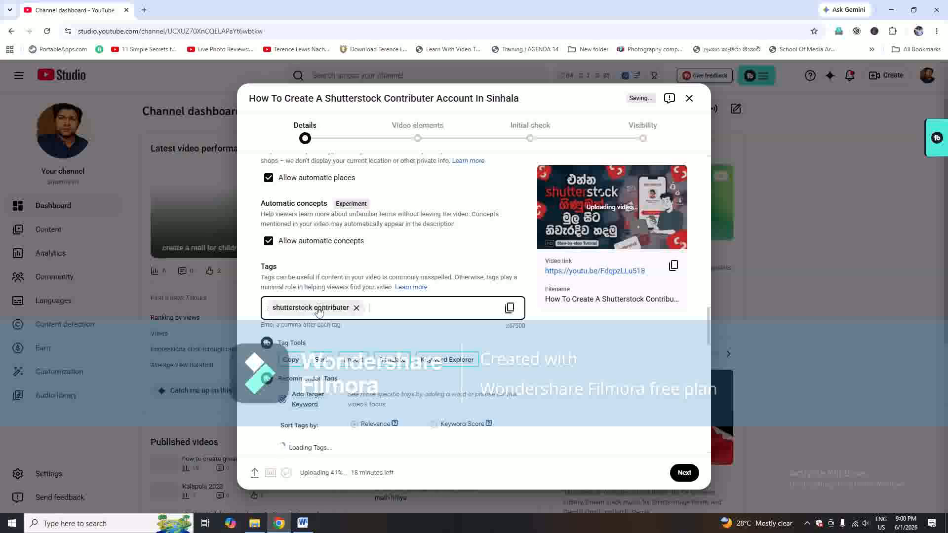
{"action": "type", "text": "s"}
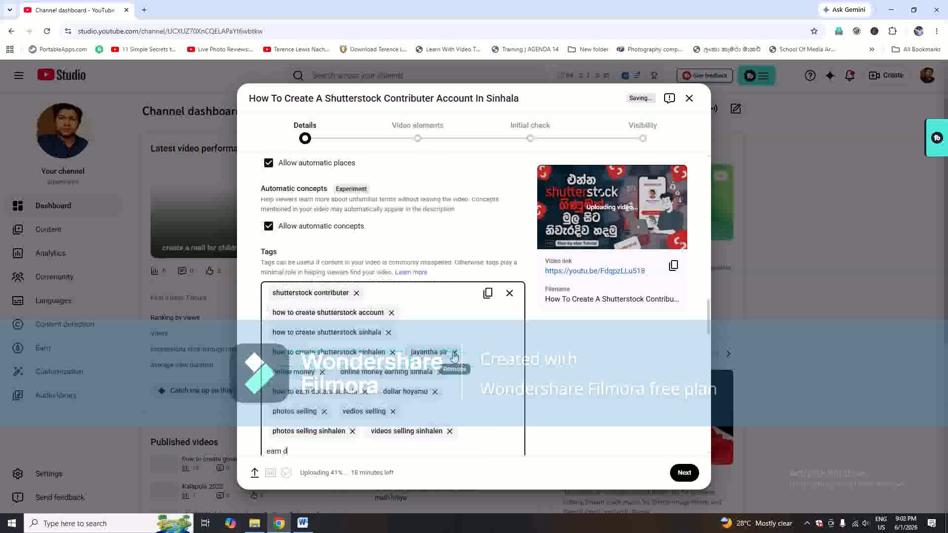
{"action": "type", "text": "ollar"}
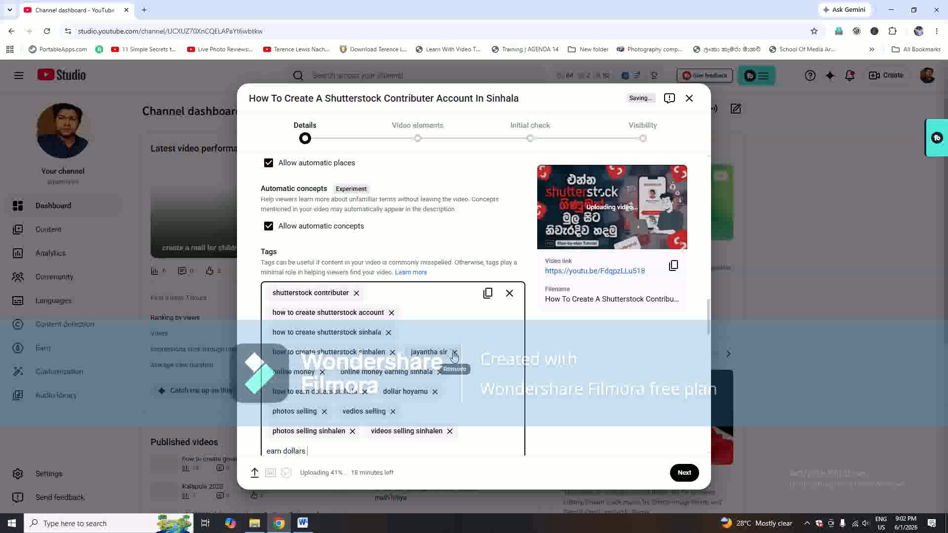
{"action": "key", "text": "Return"}
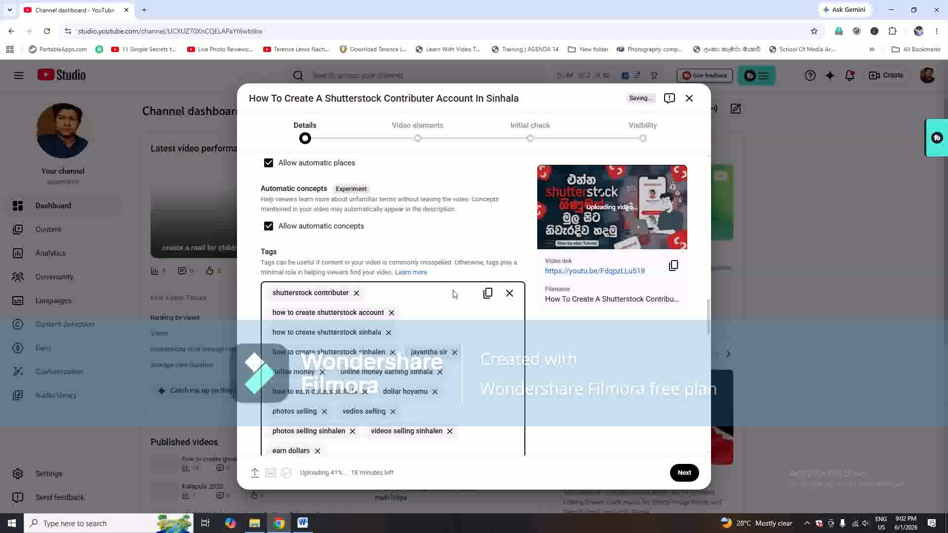
Review the remaining video details, from language, recording date and license to category, education fields and comment settings
{"action": "scroll", "coordinate": [455, 293], "scroll_direction": "down", "scroll_amount": 3}
{"action": "scroll", "coordinate": [455, 294], "scroll_direction": "down", "scroll_amount": 2}
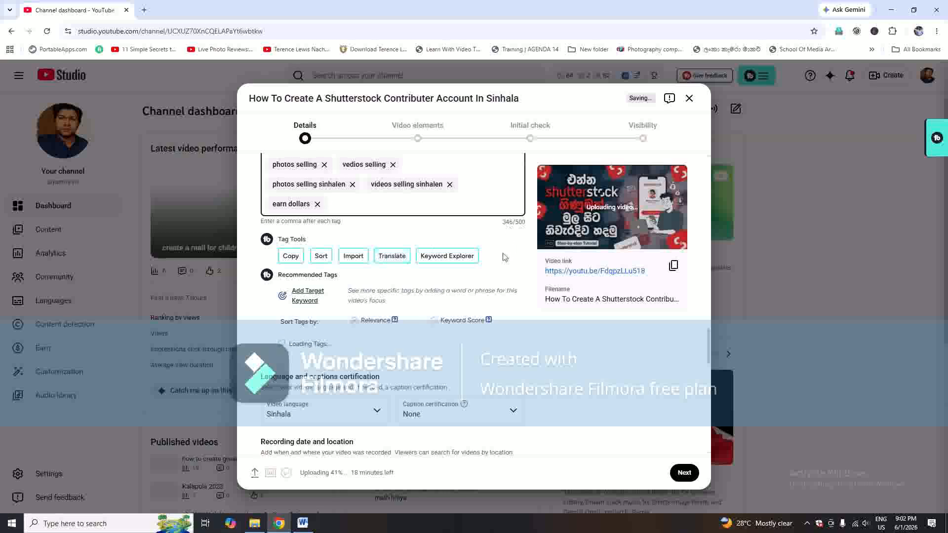
{"action": "scroll", "coordinate": [451, 289], "scroll_direction": "down", "scroll_amount": 3}
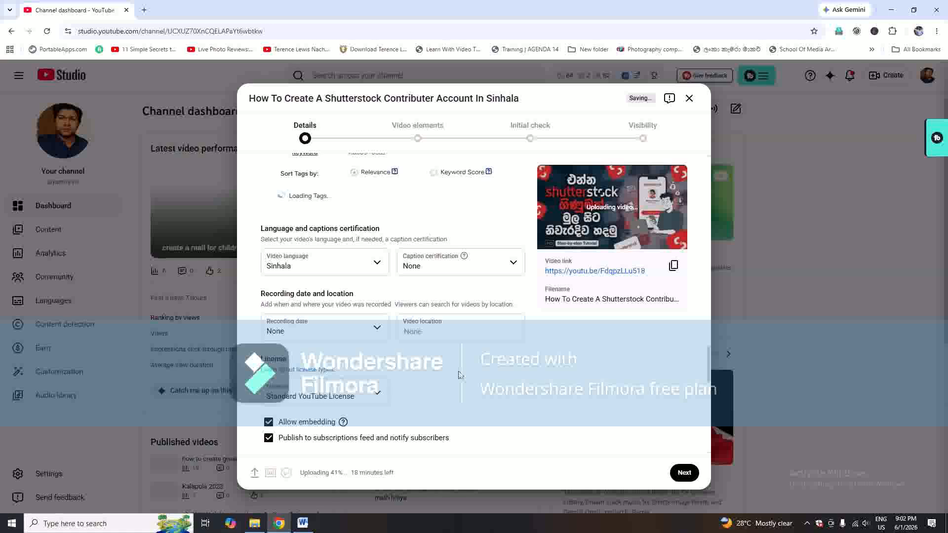
{"action": "scroll", "coordinate": [454, 353], "scroll_direction": "down", "scroll_amount": 3}
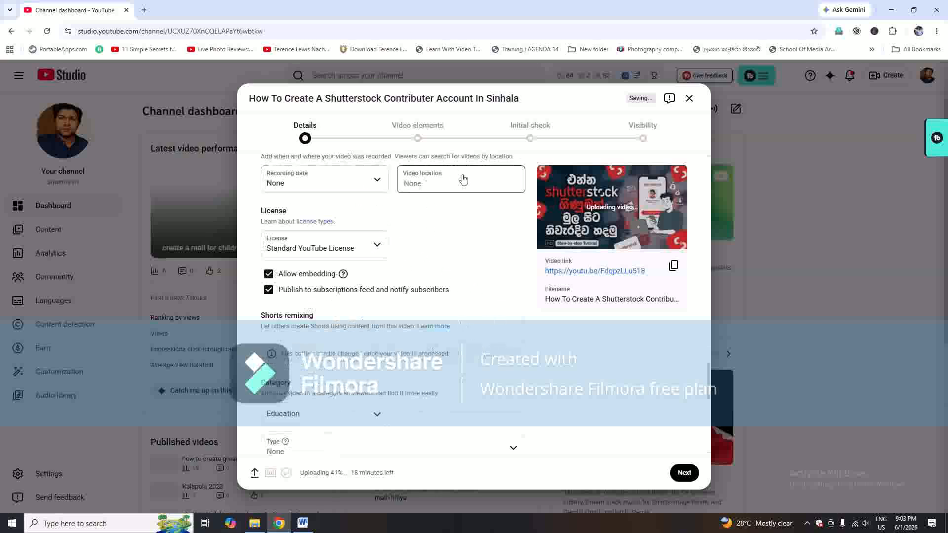
{"action": "scroll", "coordinate": [477, 301], "scroll_direction": "down", "scroll_amount": 2}
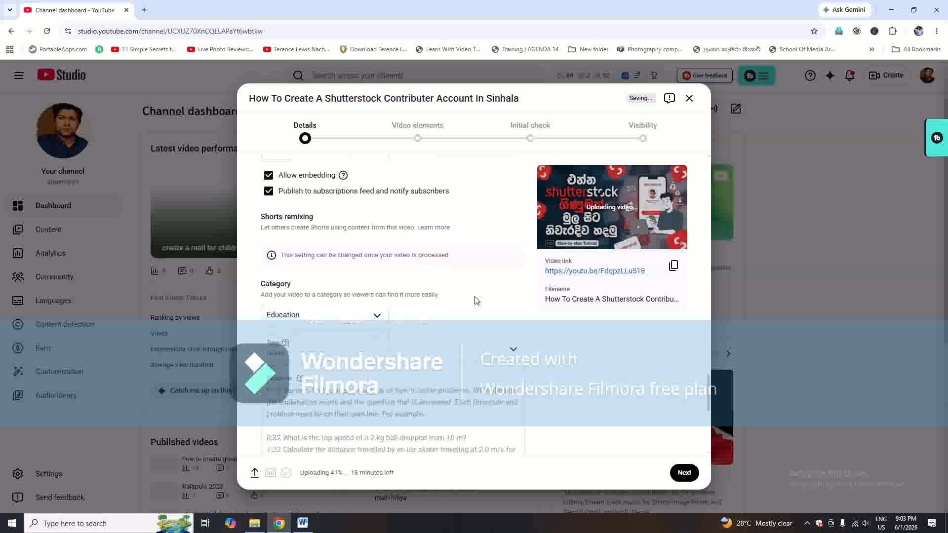
{"action": "scroll", "coordinate": [476, 301], "scroll_direction": "down", "scroll_amount": 2}
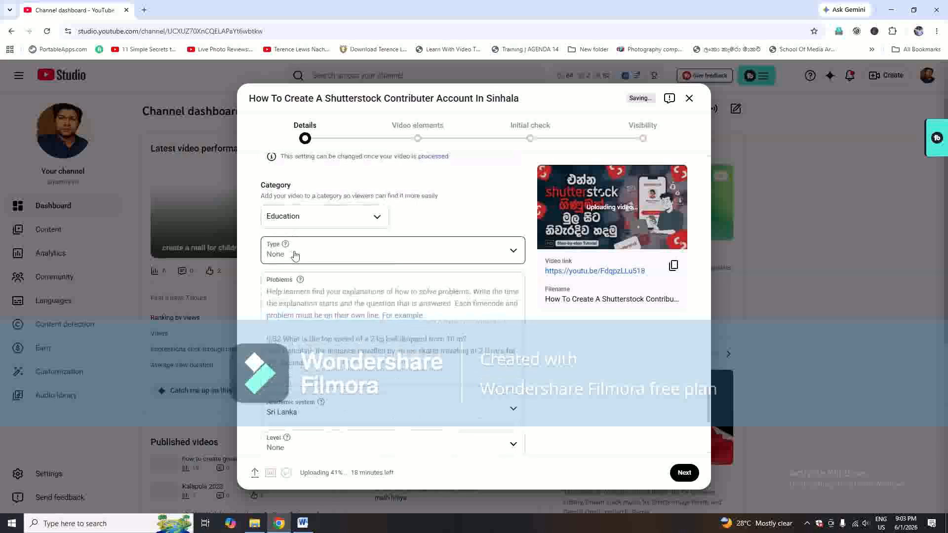
{"action": "scroll", "coordinate": [522, 316], "scroll_direction": "down", "scroll_amount": 4}
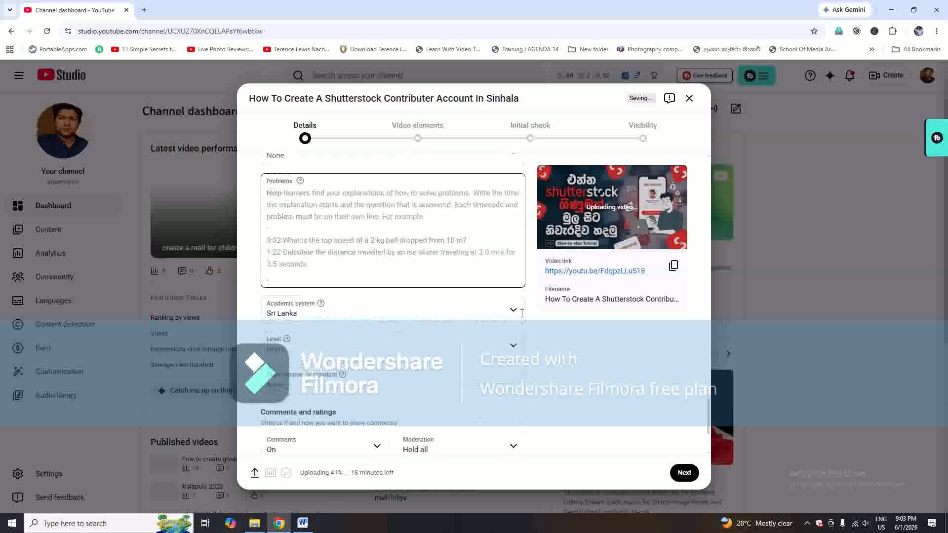
{"action": "scroll", "coordinate": [482, 320], "scroll_direction": "down", "scroll_amount": 1}
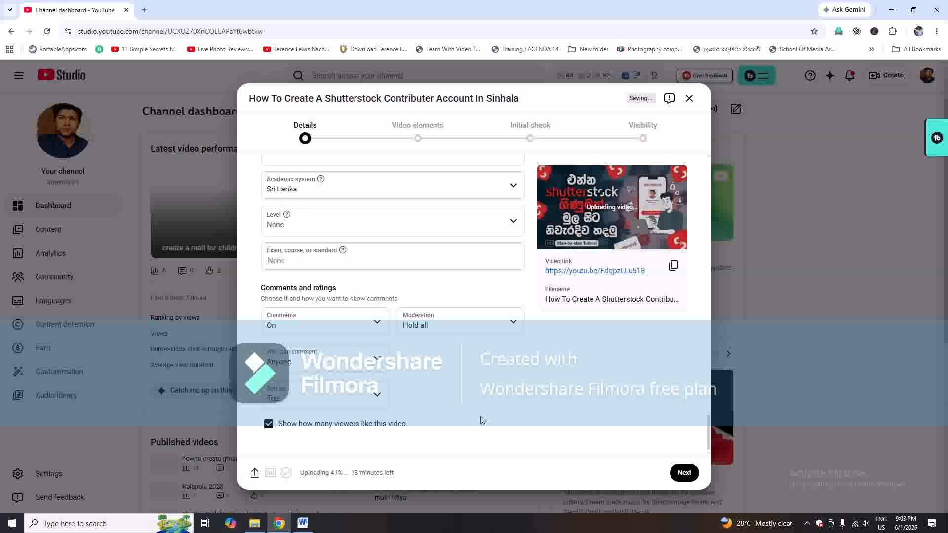
Accept the video details and advance past video elements and the initial check to the visibility settings
{"action": "left_click", "coordinate": [684, 473]}
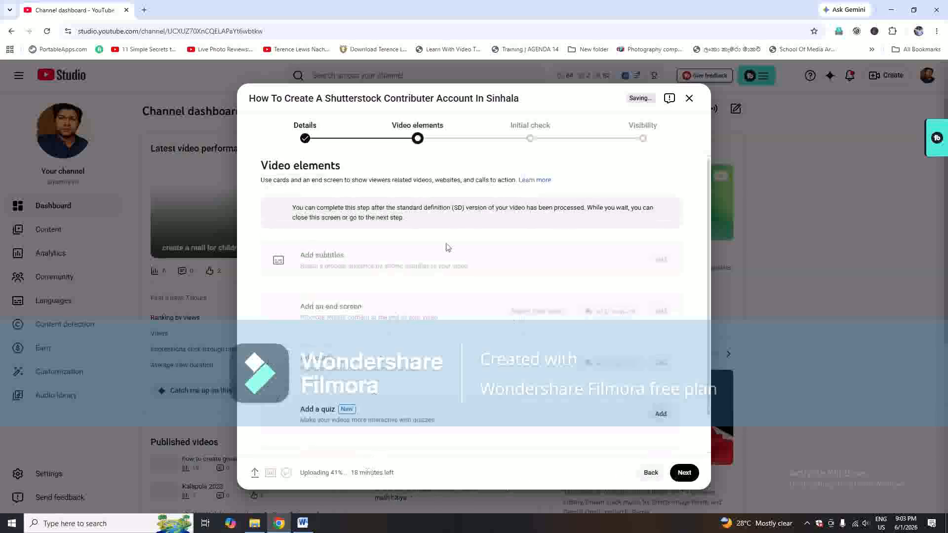
{"action": "scroll", "coordinate": [491, 354], "scroll_direction": "down", "scroll_amount": 1}
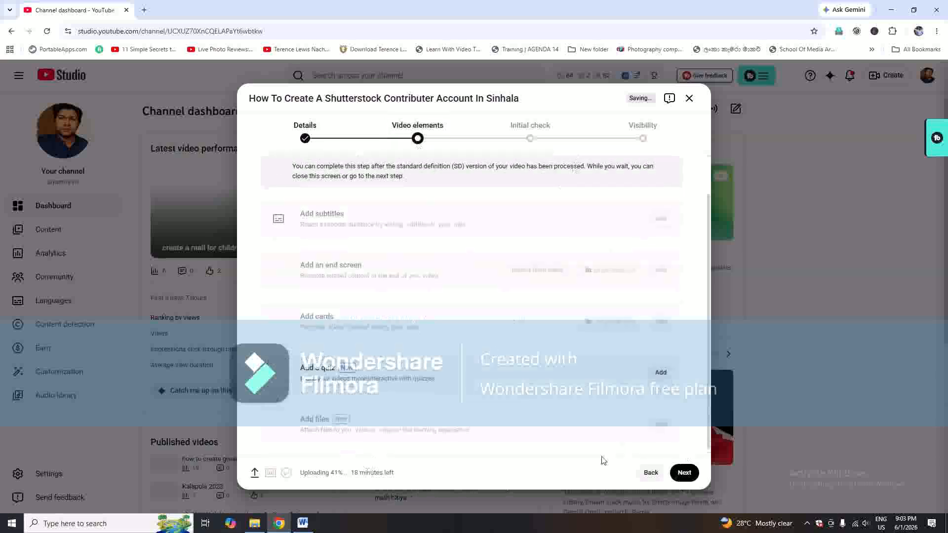
{"action": "left_click", "coordinate": [685, 473]}
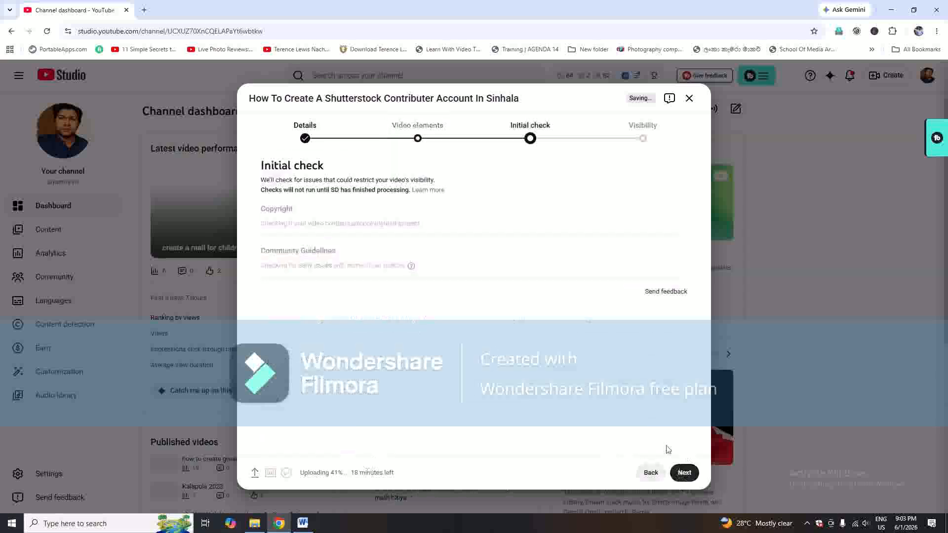
{"action": "left_click", "coordinate": [685, 473]}
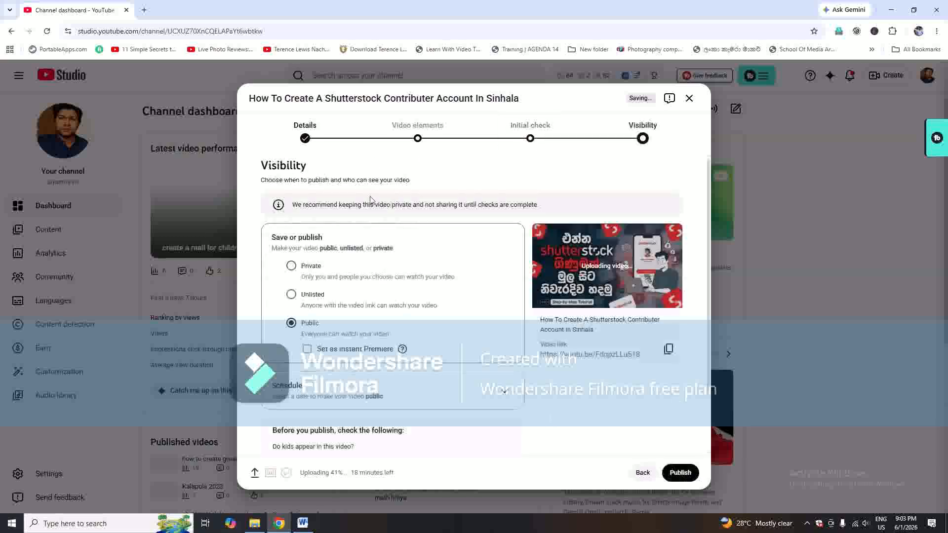
Set the public video as an instant Premiere
{"action": "scroll", "coordinate": [398, 232], "scroll_direction": "down", "scroll_amount": 2}
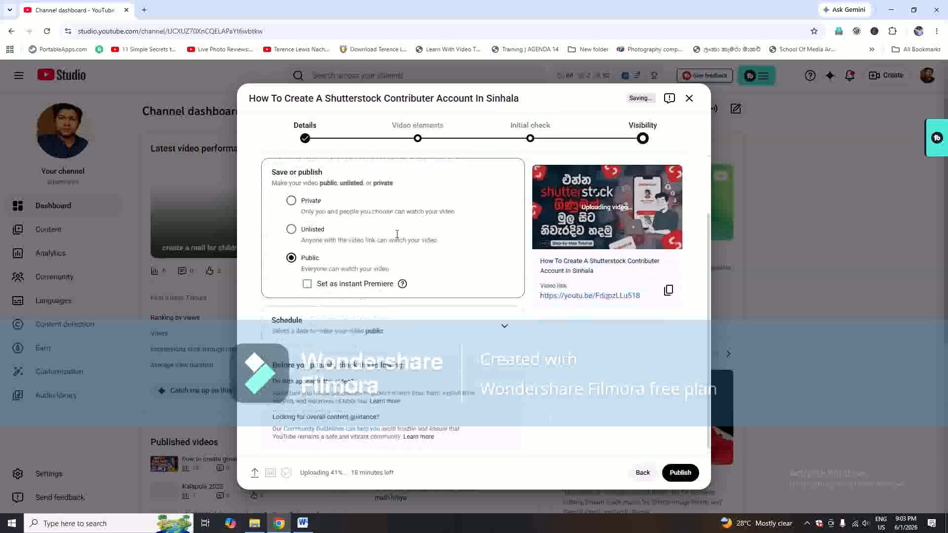
{"action": "scroll", "coordinate": [355, 287], "scroll_direction": "up", "scroll_amount": 1}
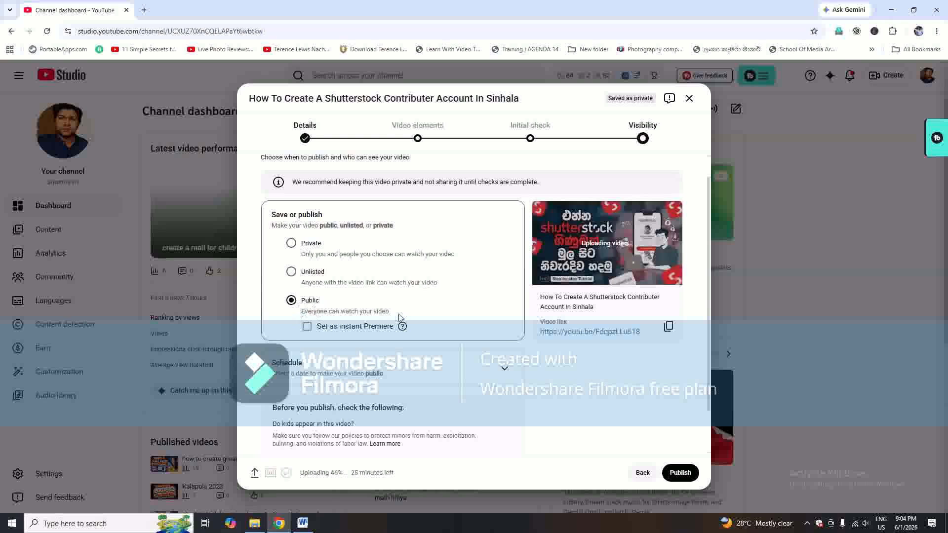
{"action": "scroll", "coordinate": [399, 317], "scroll_direction": "down", "scroll_amount": 1}
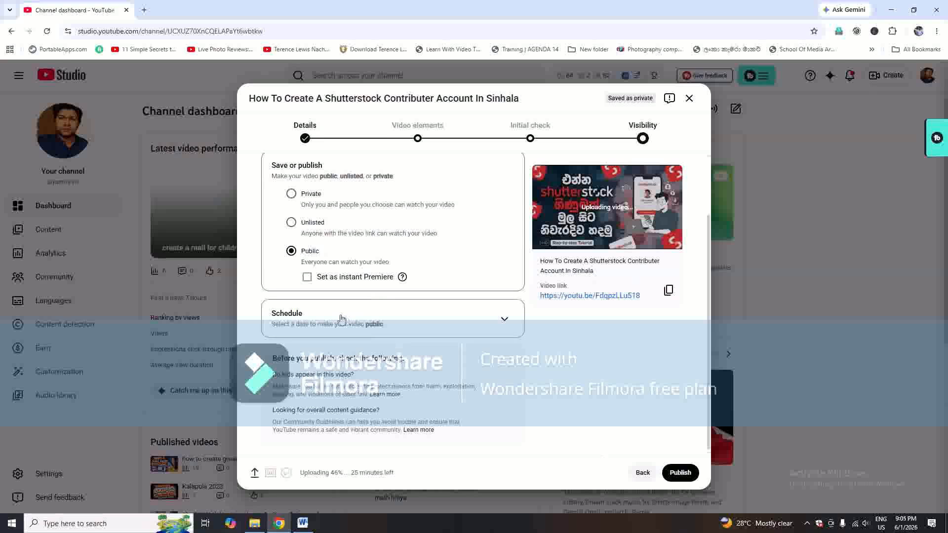
{"action": "left_click", "coordinate": [307, 278]}
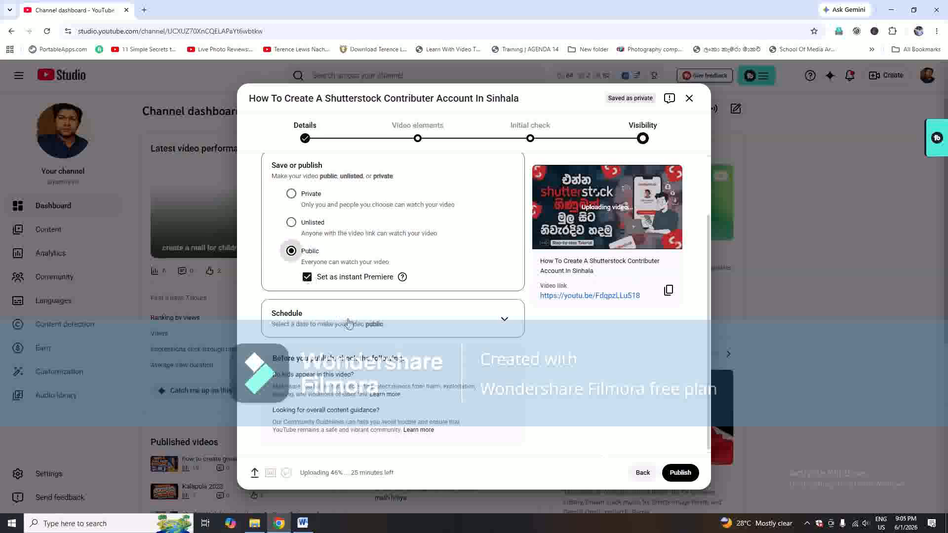
Examine the scheduling options for the video's public release, including date, time, time zone and Premiere
{"action": "left_click", "coordinate": [483, 321]}
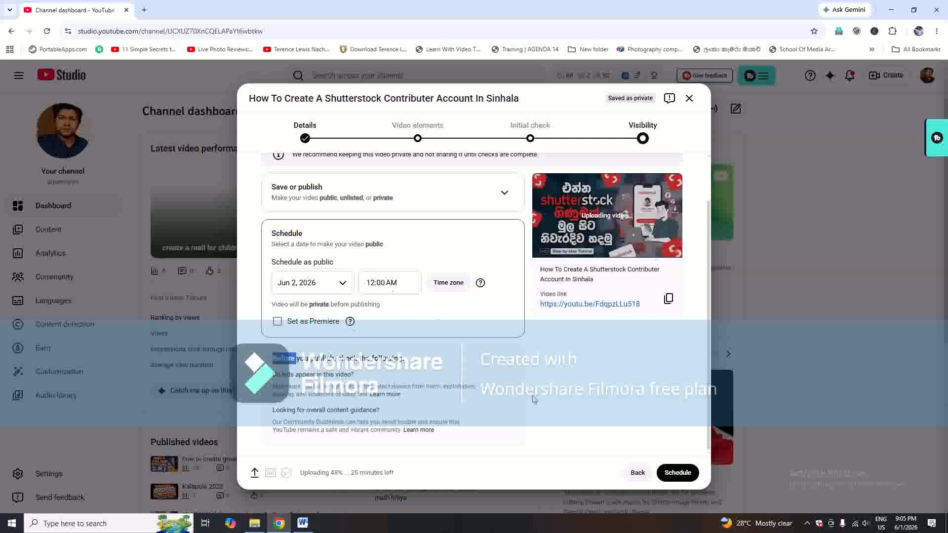
{"action": "scroll", "coordinate": [415, 373], "scroll_direction": "up", "scroll_amount": 1}
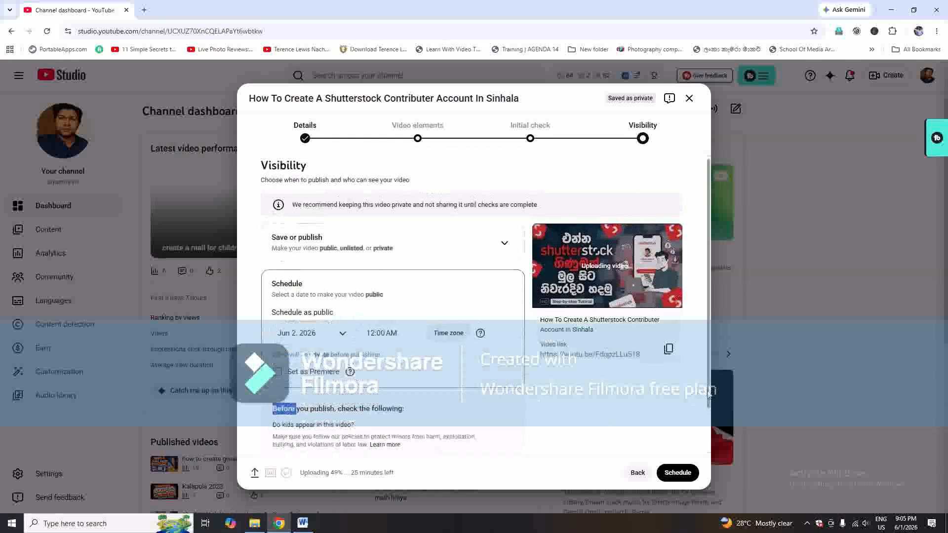
{"action": "left_click_drag", "start_coordinate": [710, 395], "coordinate": [711, 404]}
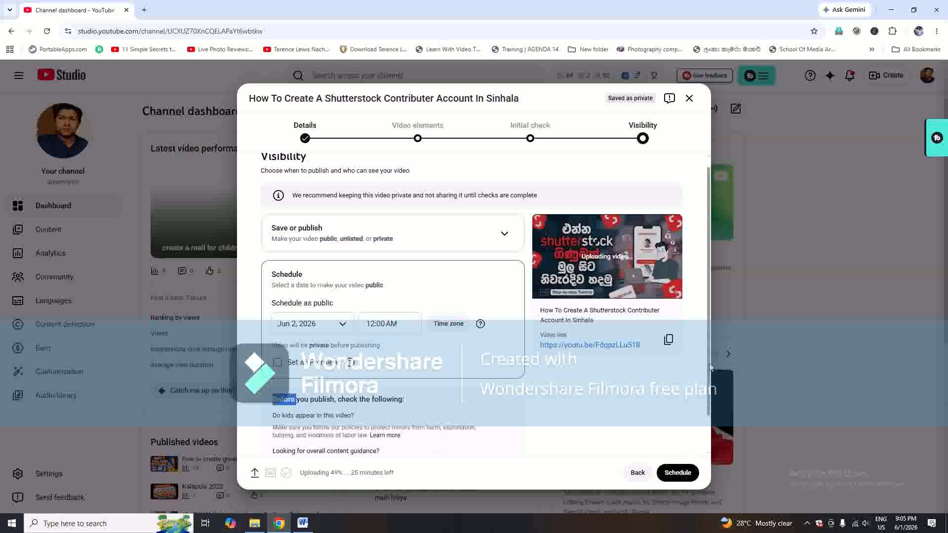
{"action": "left_click_drag", "start_coordinate": [710, 368], "coordinate": [710, 357]}
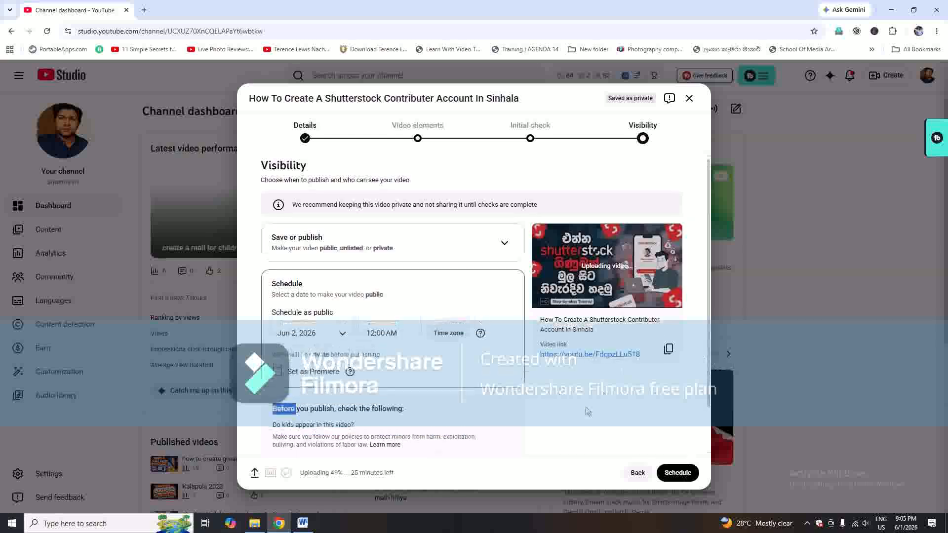
{"action": "left_click", "coordinate": [585, 429]}
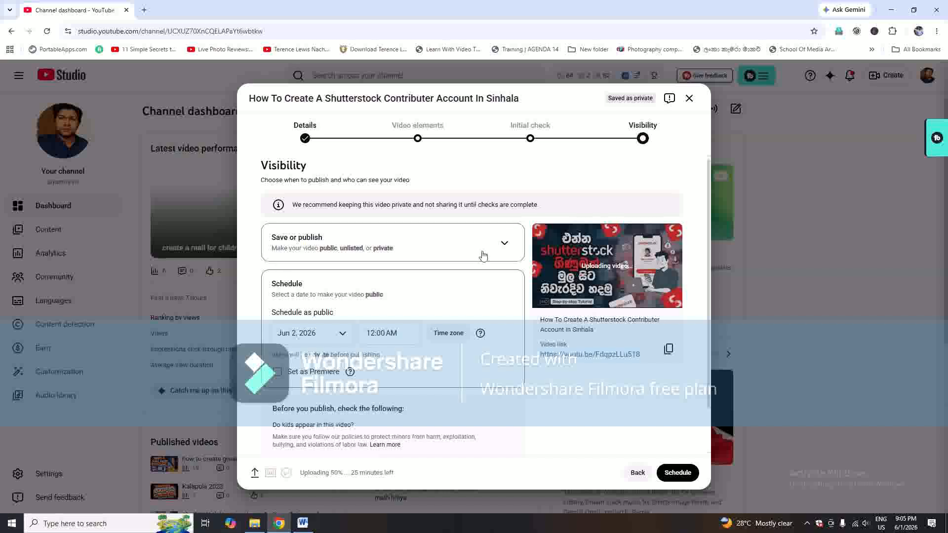
Switch the visibility back from scheduling to immediate Public release with instant Premiere turned off
{"action": "left_click", "coordinate": [504, 246]}
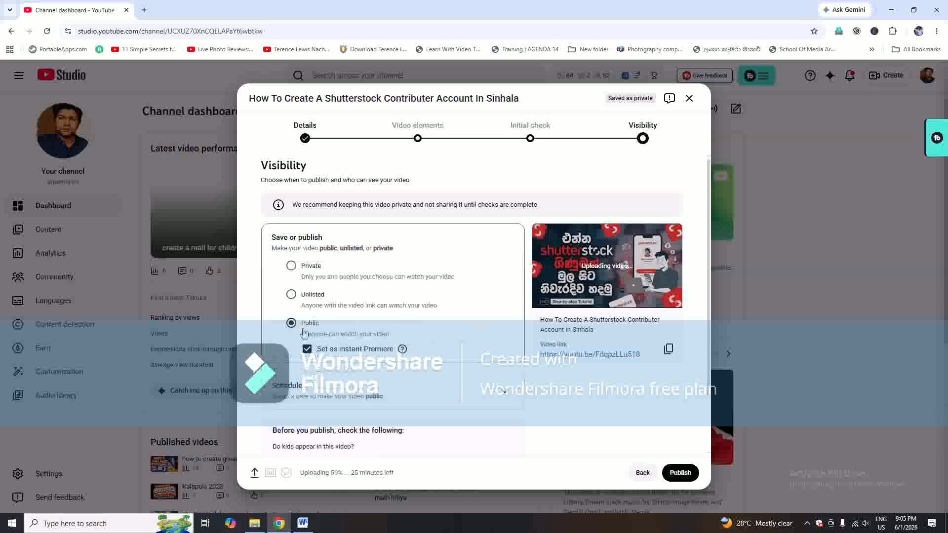
{"action": "scroll", "coordinate": [412, 339], "scroll_direction": "down", "scroll_amount": 2}
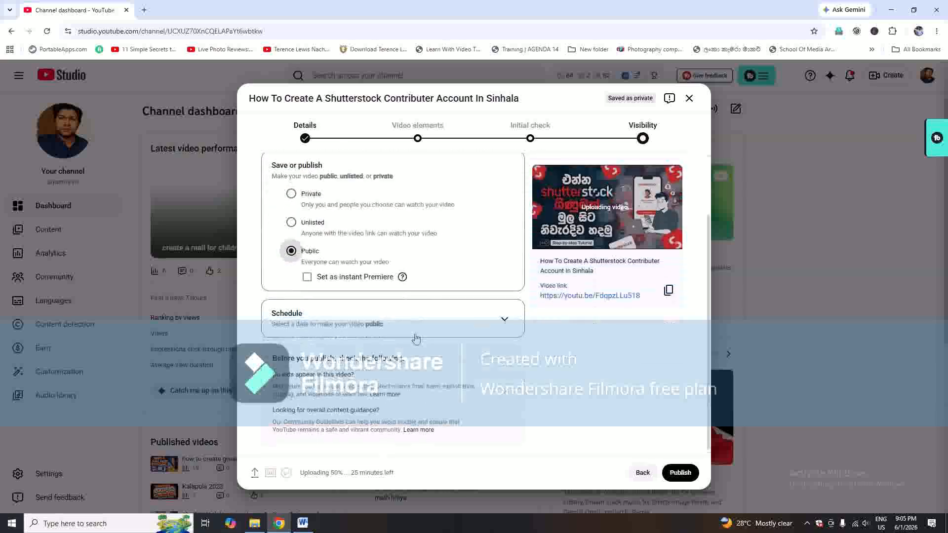
{"action": "left_click", "coordinate": [490, 318]}
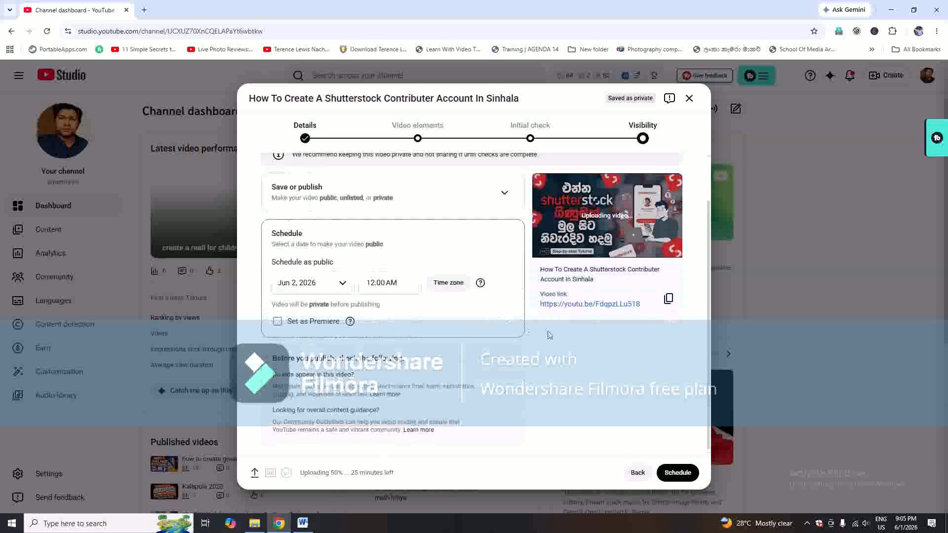
{"action": "left_click", "coordinate": [503, 199]}
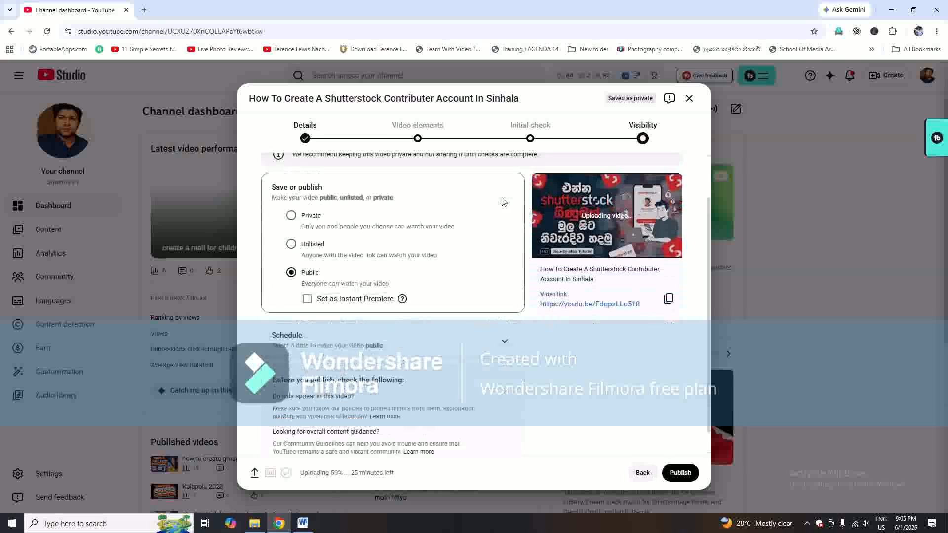
Try to publish the video before its content checks finish, dismissing the warning each time
{"action": "left_click", "coordinate": [680, 473]}
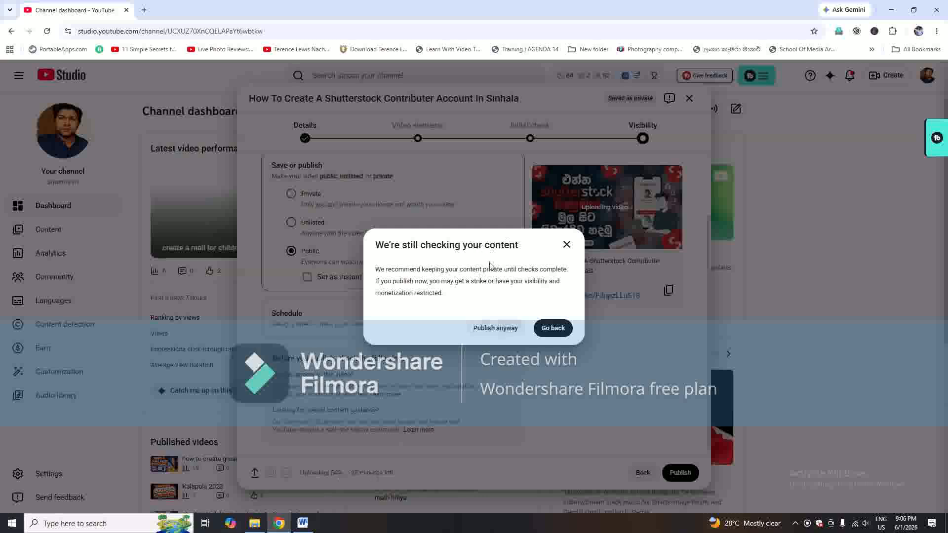
{"action": "left_click", "coordinate": [567, 246]}
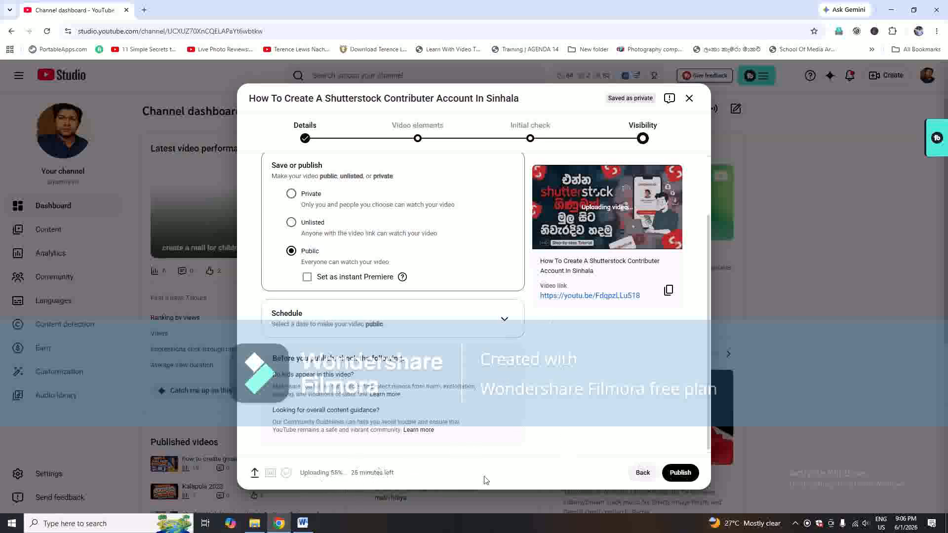
{"action": "left_click", "coordinate": [683, 475]}
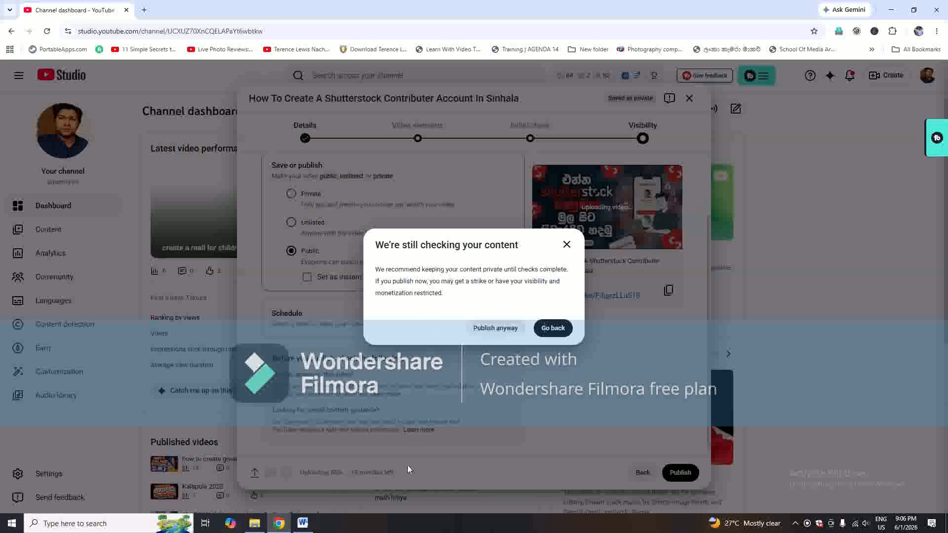
{"action": "left_click", "coordinate": [567, 247]}
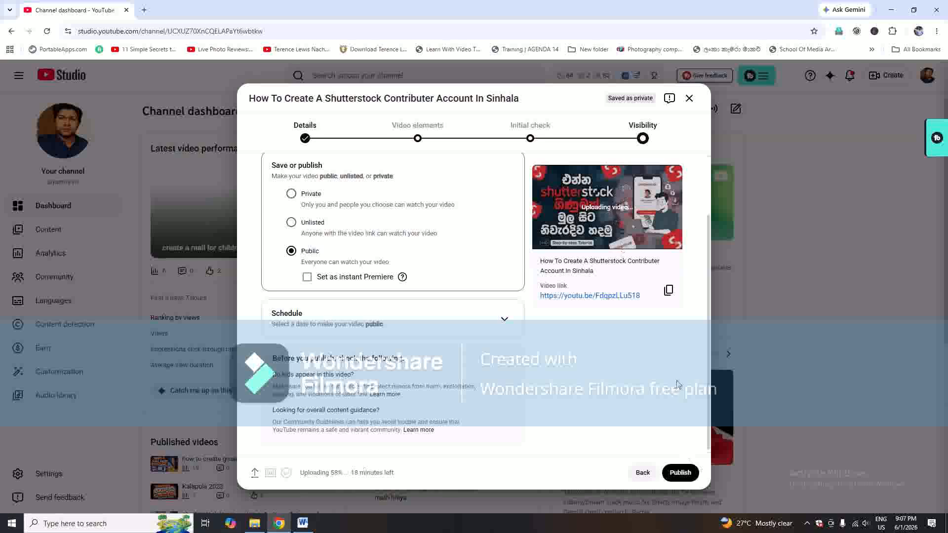
{"action": "scroll", "coordinate": [709, 390], "scroll_direction": "up", "scroll_amount": 2}
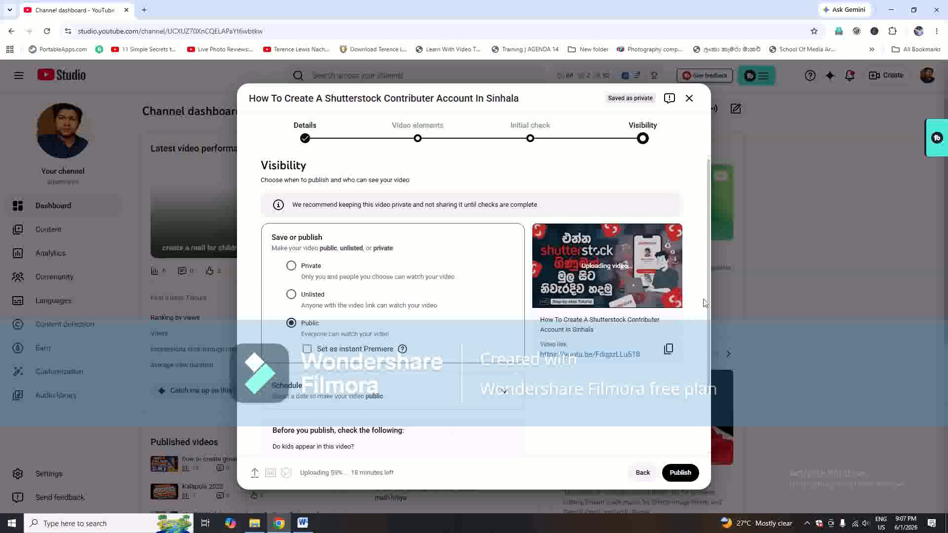
{"action": "left_click_drag", "start_coordinate": [705, 303], "coordinate": [705, 277]}
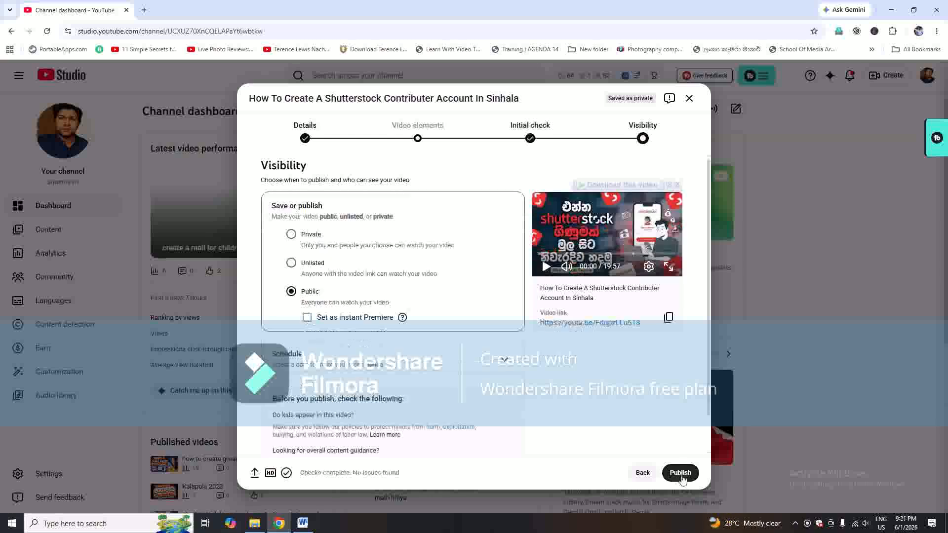
Publish the video with Public visibility and open the channel's content list
{"action": "left_click", "coordinate": [681, 474]}
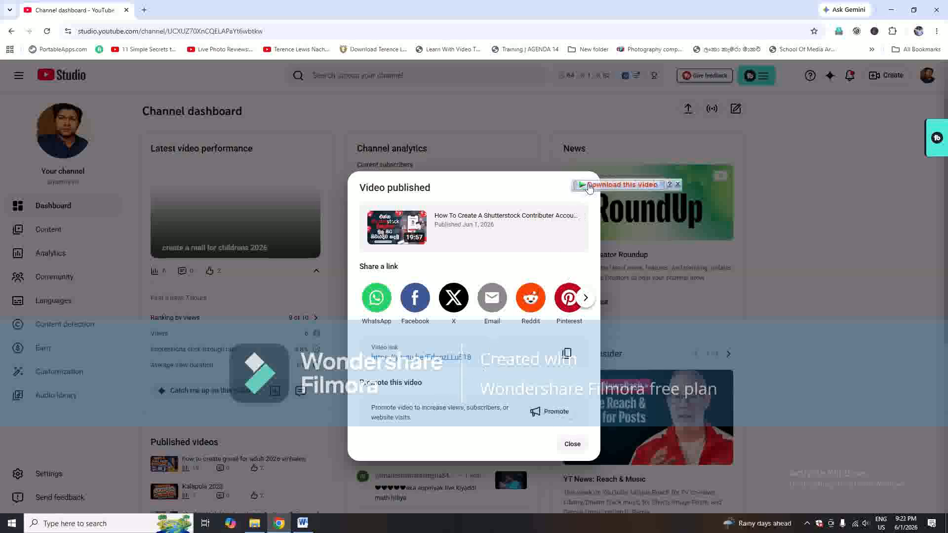
{"action": "left_click", "coordinate": [677, 185]}
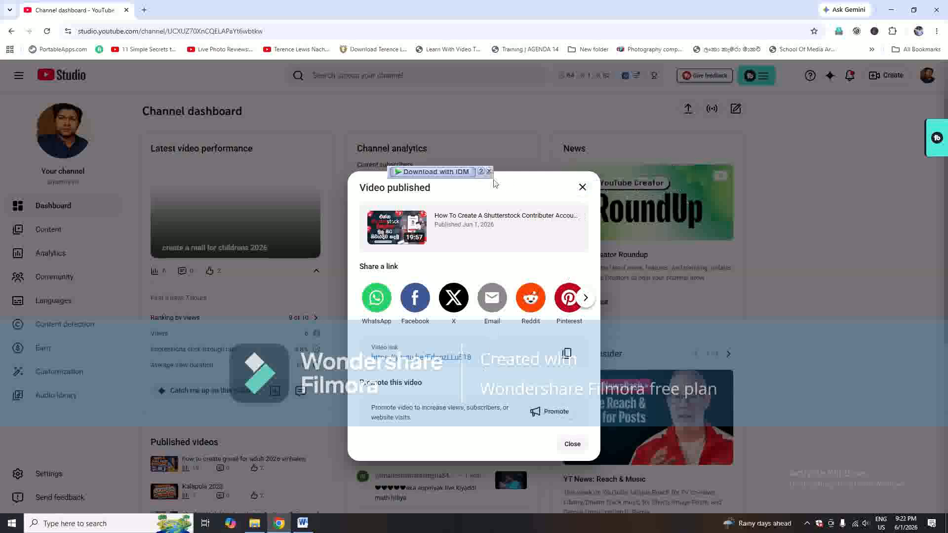
{"action": "left_click", "coordinate": [577, 448]}
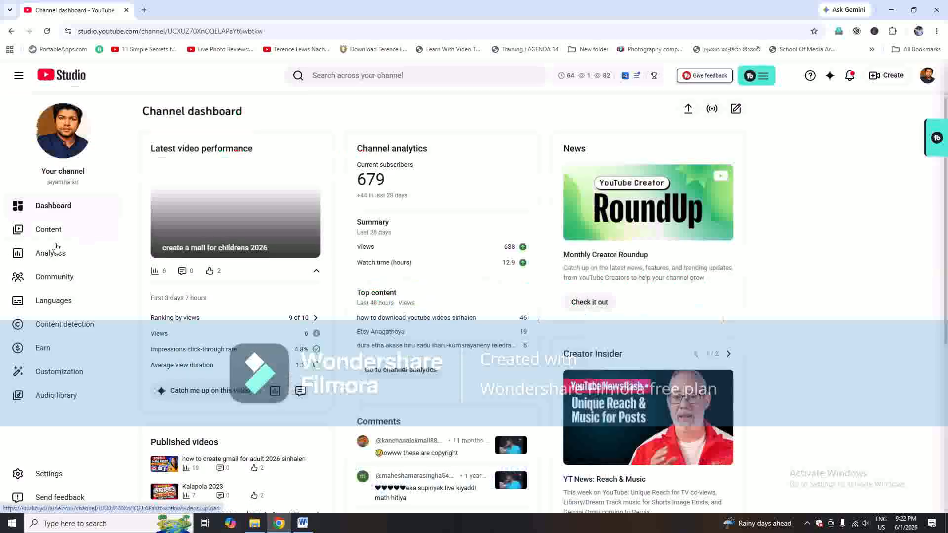
{"action": "left_click", "coordinate": [50, 230]}
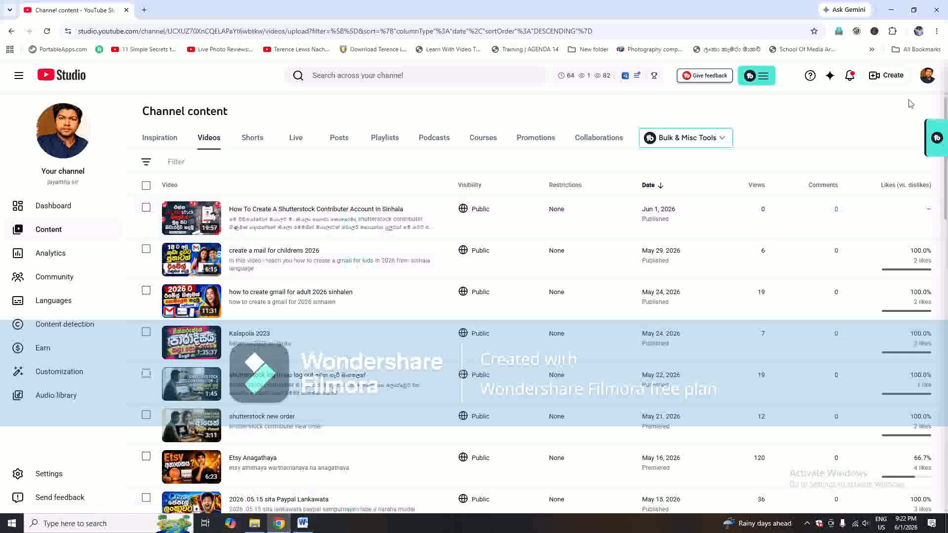
Sign out of the YouTube channel's account
{"action": "left_click", "coordinate": [929, 79]}
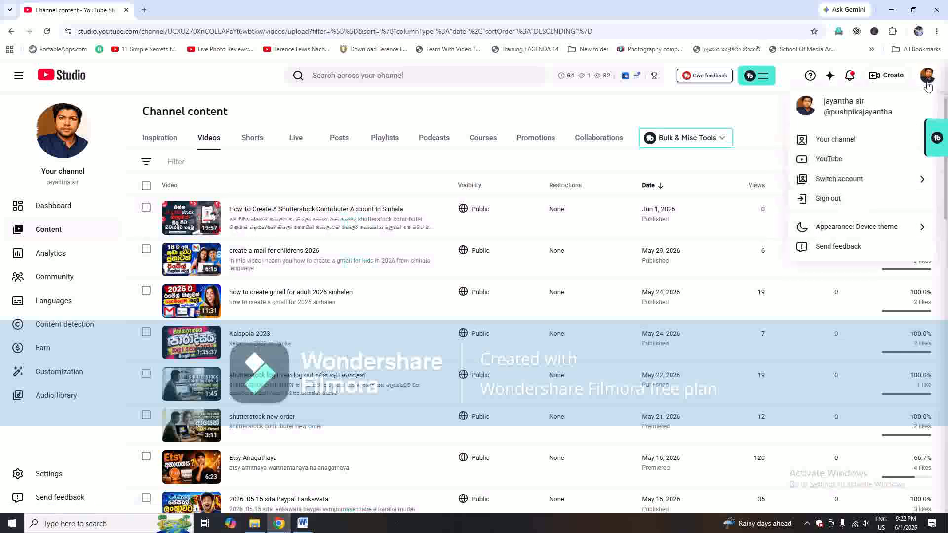
{"action": "left_click", "coordinate": [836, 199]}
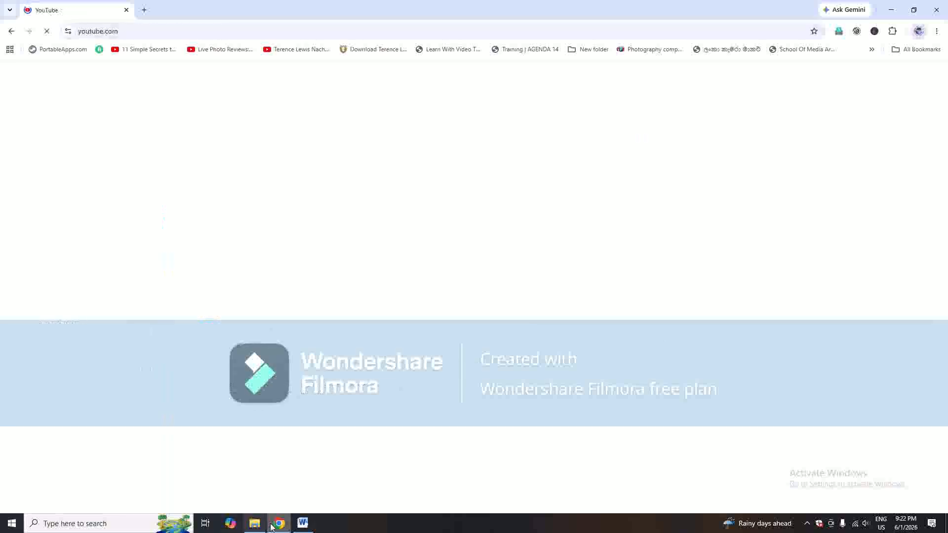
{"action": "mouse_move", "coordinate": [277, 530]}
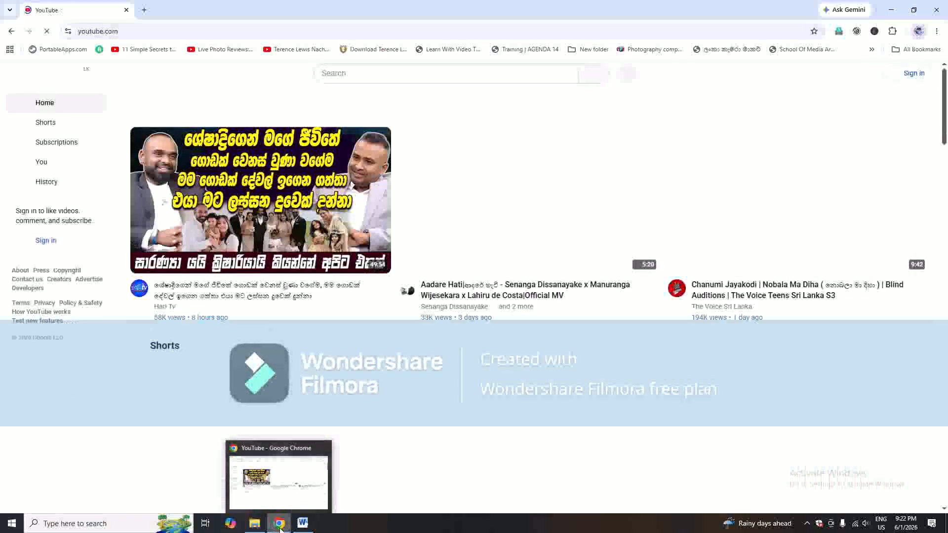
{"action": "left_click", "coordinate": [280, 527]}
{"action": "left_click", "coordinate": [279, 527]}
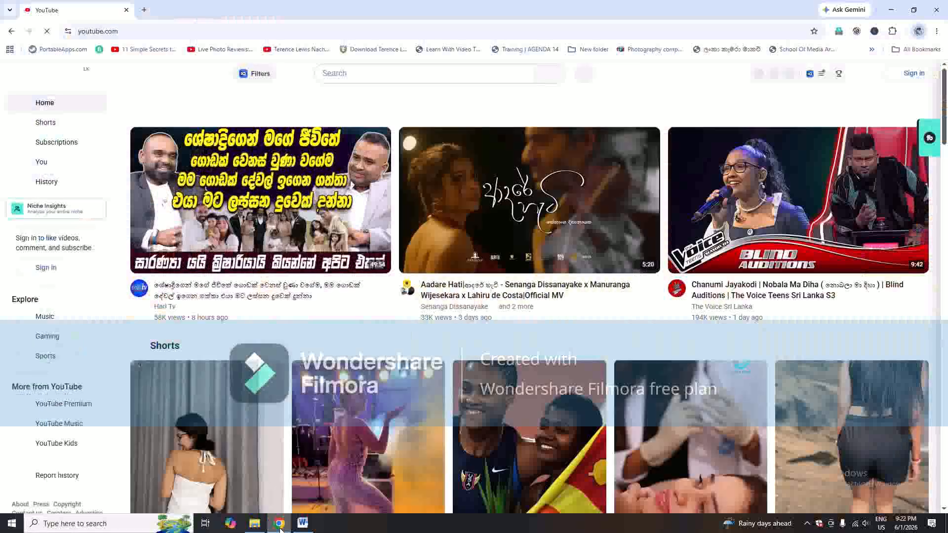